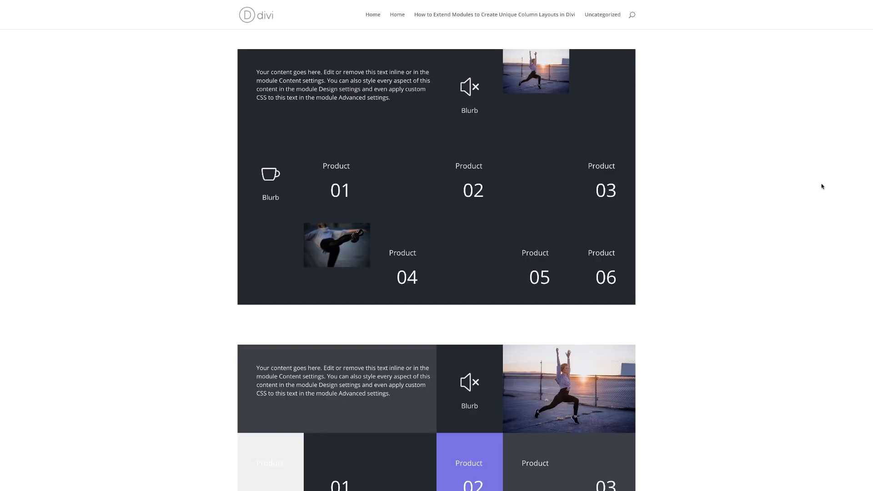
Scroll down through the front-end preview of the finished colored column-grid layout
scroll(822, 186, "down", 4)
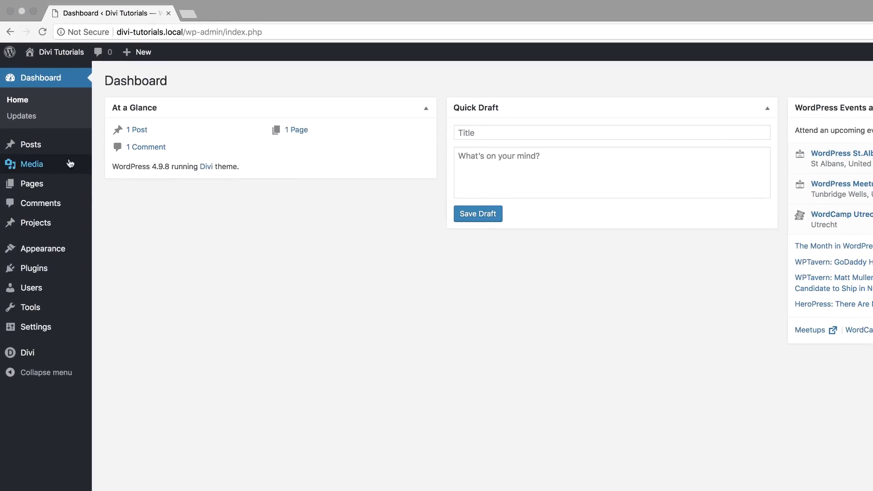
Create a page titled 'How to Extend Modules to Create Unique Column Layouts in Divi' in the Visual Builder
mouse_move(43, 186)
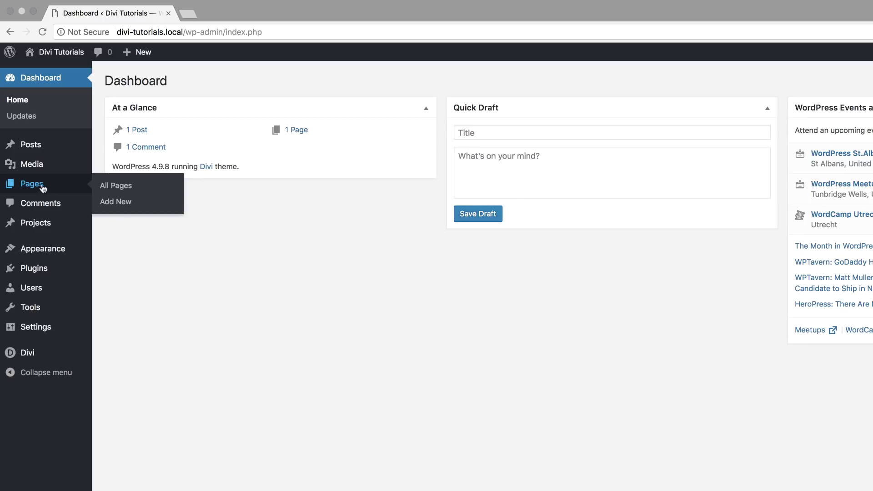
left_click(128, 207)
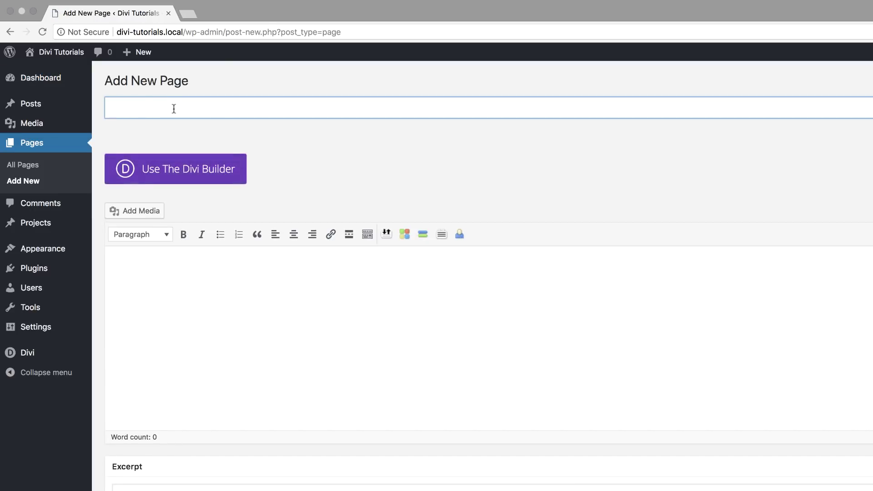
type("How to Extend Modules to Create Unique Column Layouts in Divi")
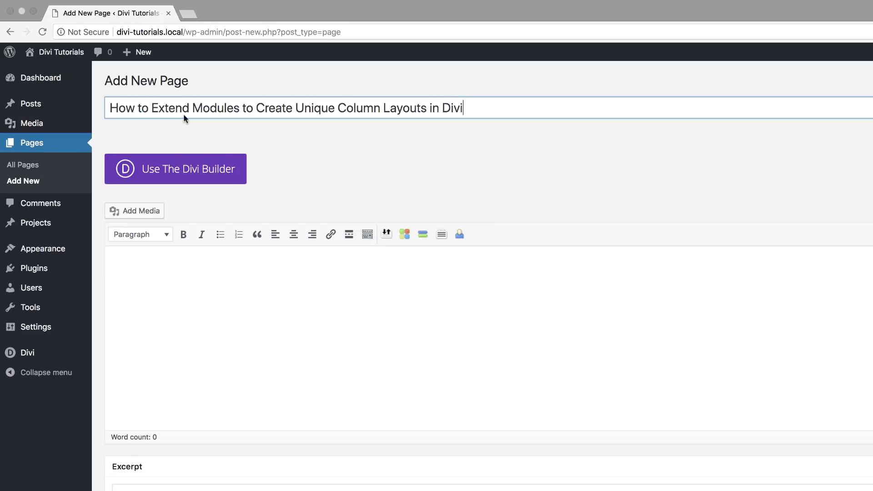
left_click(176, 174)
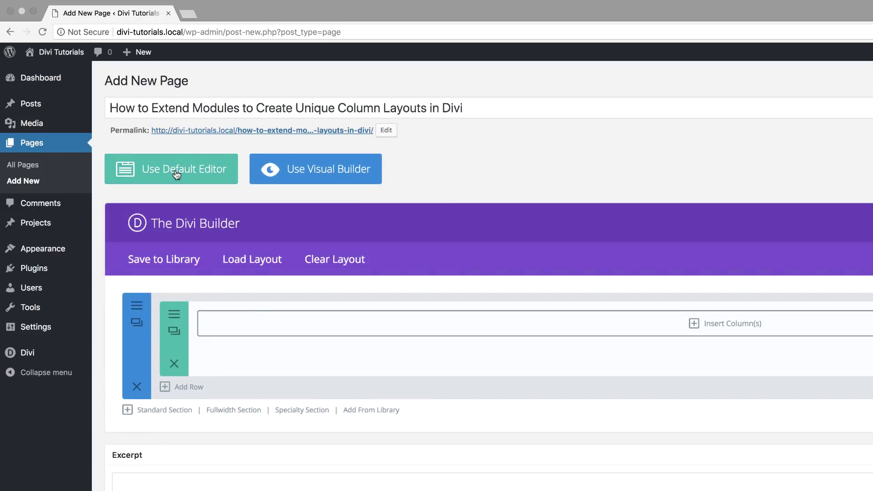
left_click(322, 175)
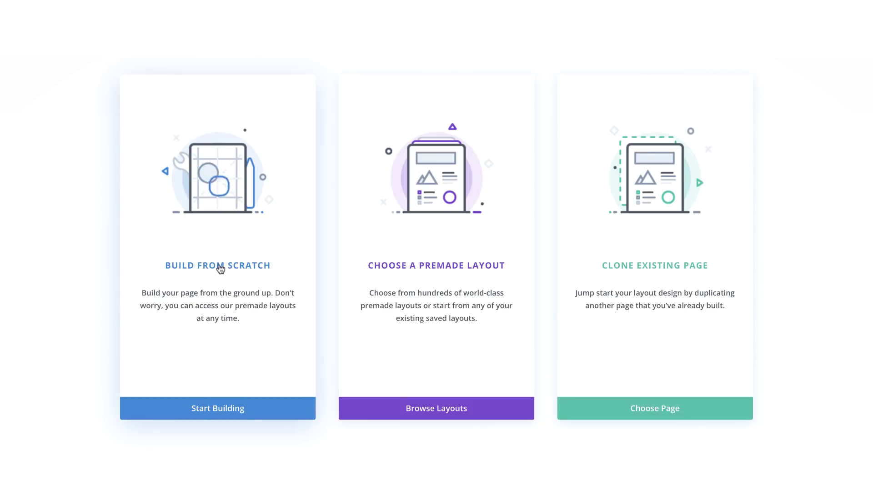
Build from scratch with a row of one half-width column plus three one-sixth columns
left_click(222, 268)
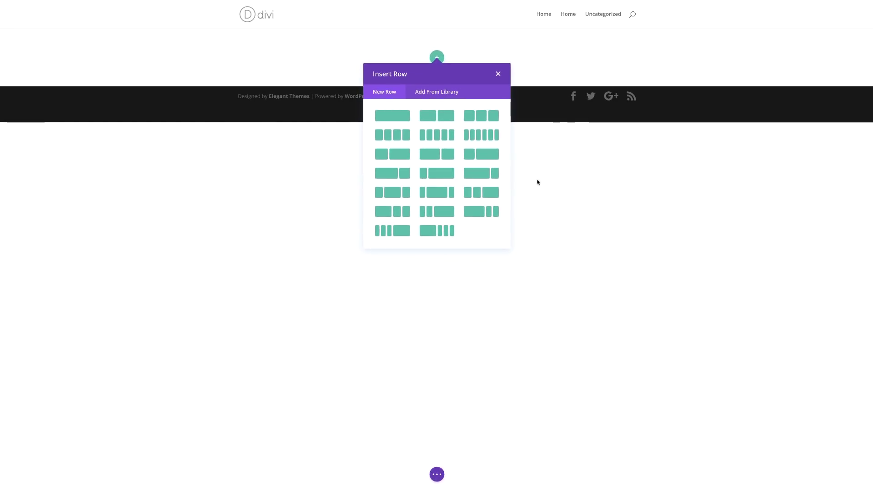
left_click(435, 231)
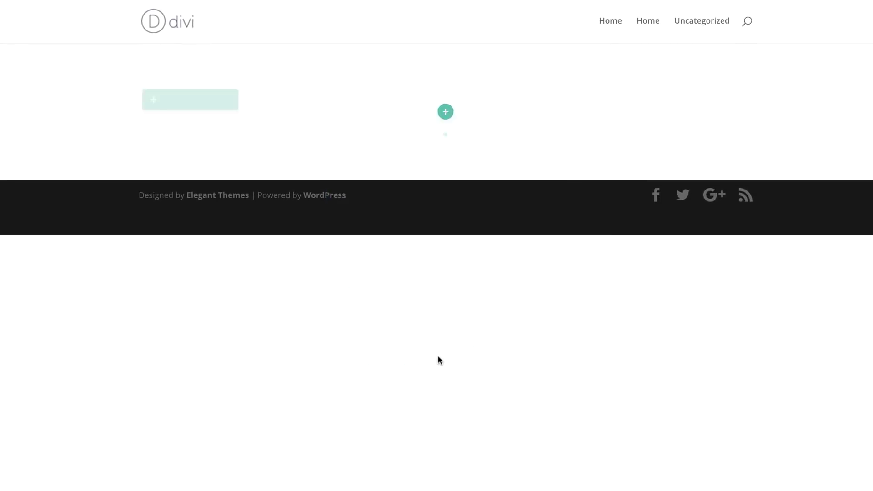
left_click(374, 137)
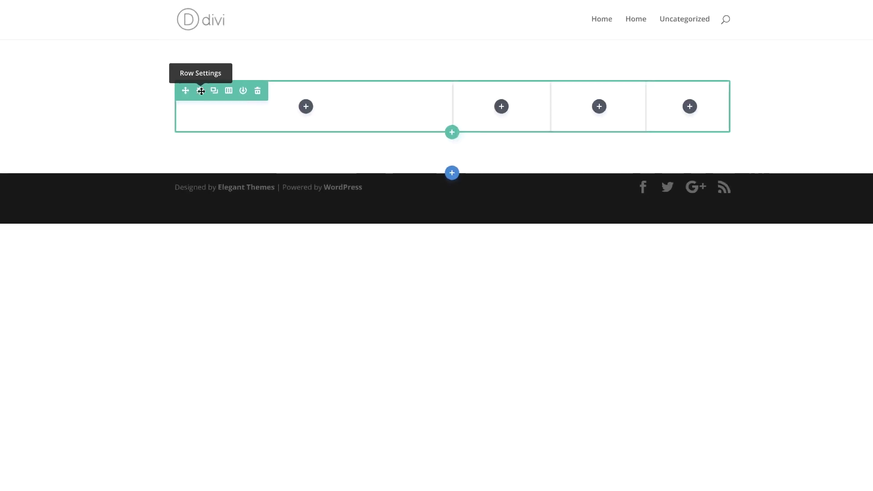
Give the row a dark navy background color
left_click(168, 101)
left_click(131, 62)
left_click(73, 122)
key("ctrl+v")
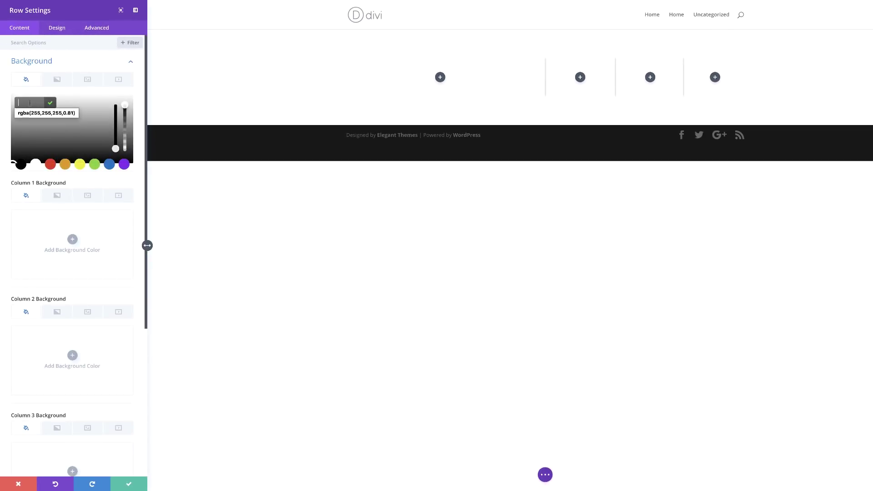
Equalize the row's column heights and set a custom gutter width of 1
left_click(57, 28)
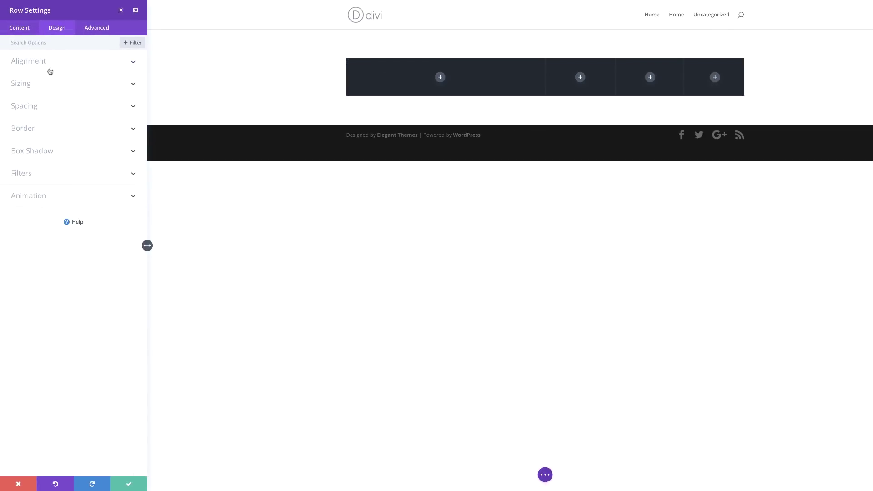
left_click(32, 85)
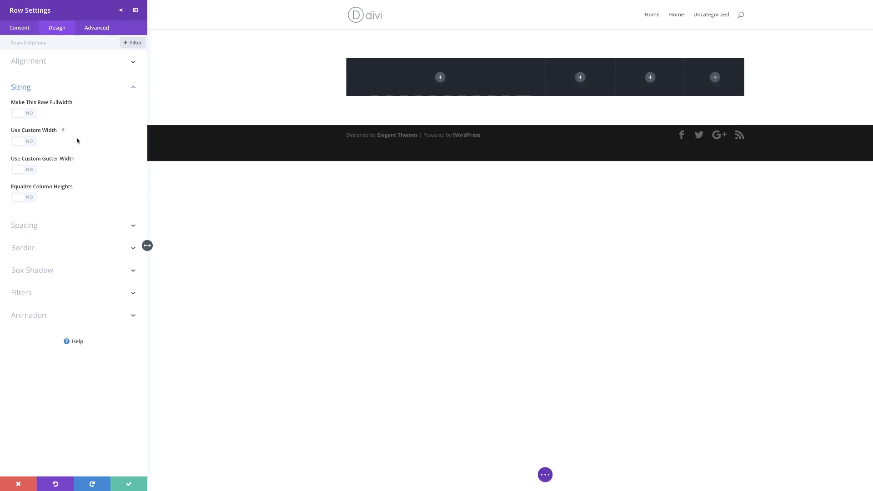
left_click(30, 201)
left_click(30, 170)
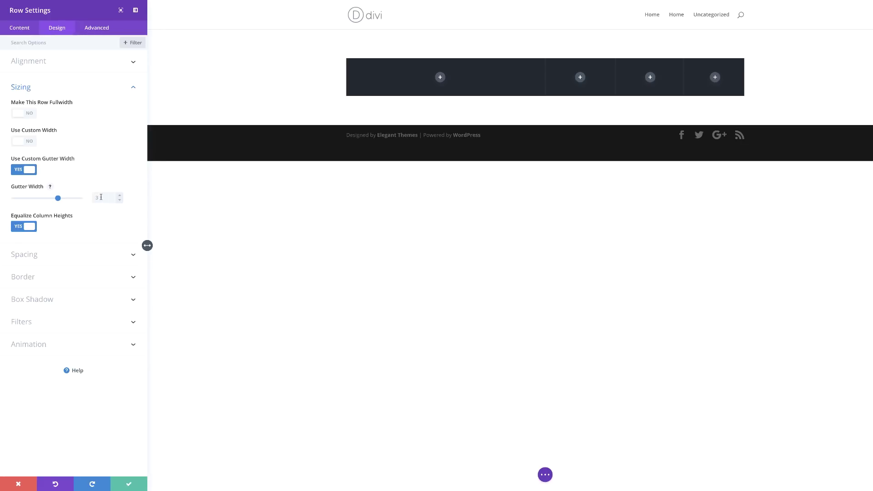
left_click(101, 197)
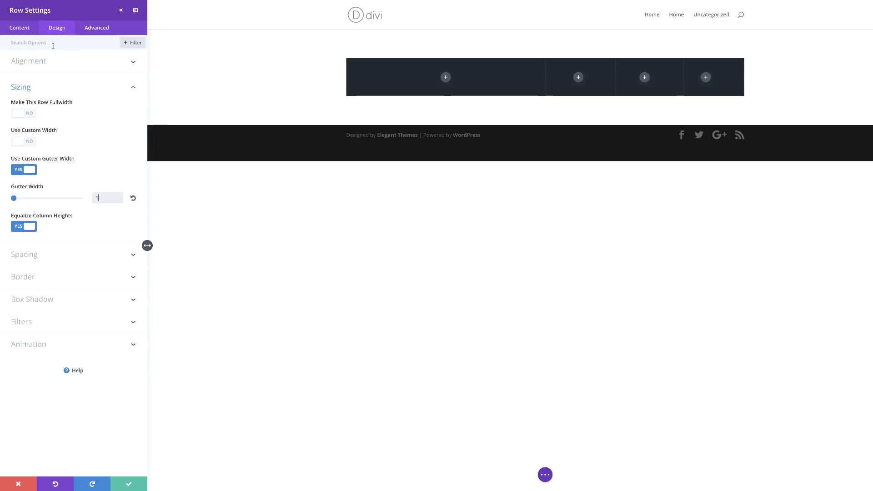
Set the row's top and bottom margin and padding to 0px and save the settings
left_click(24, 255)
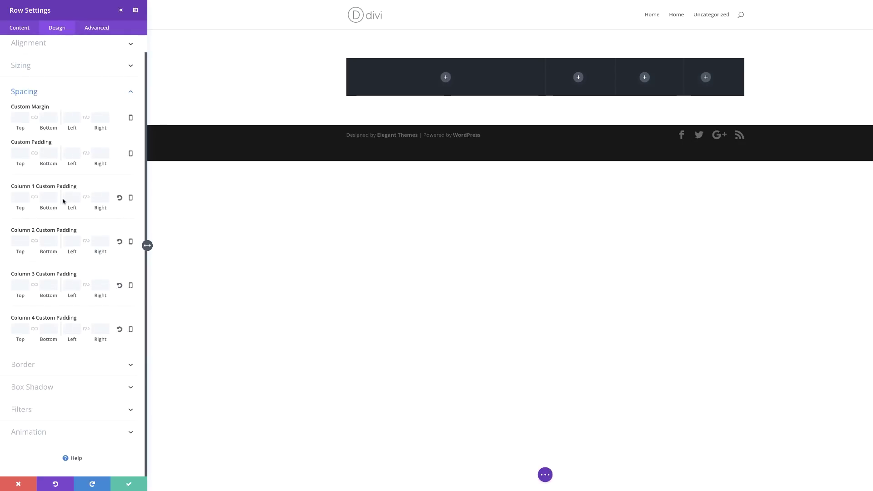
left_click(17, 117)
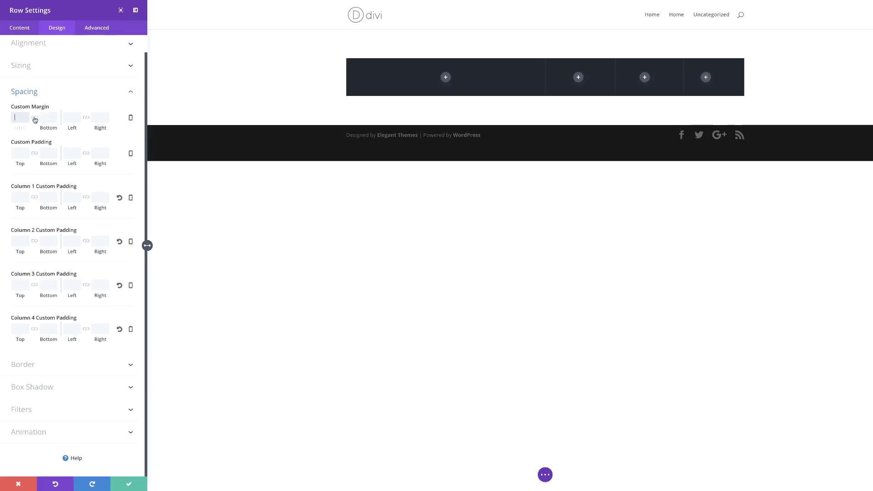
left_click(35, 118)
left_click(17, 119)
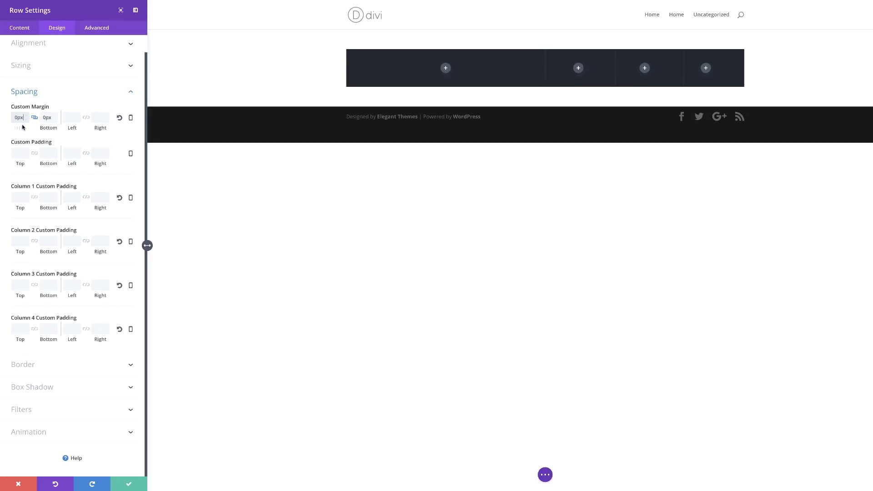
left_click(35, 153)
left_click(15, 153)
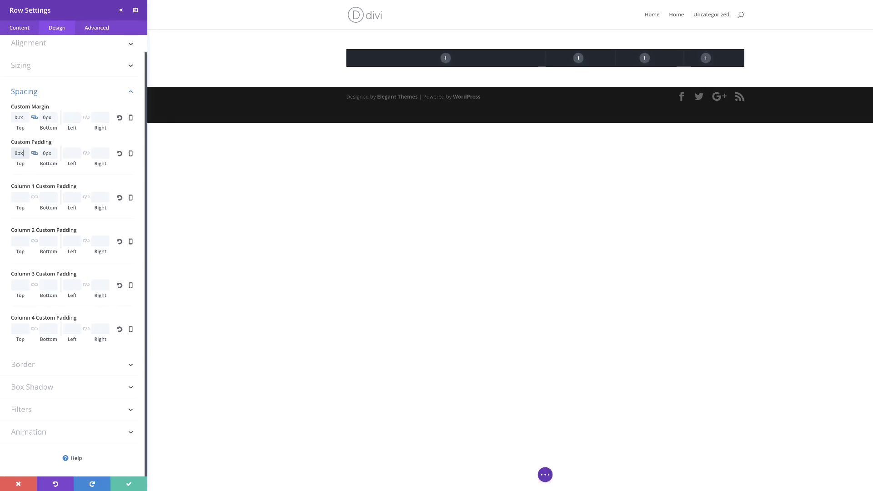
left_click(128, 484)
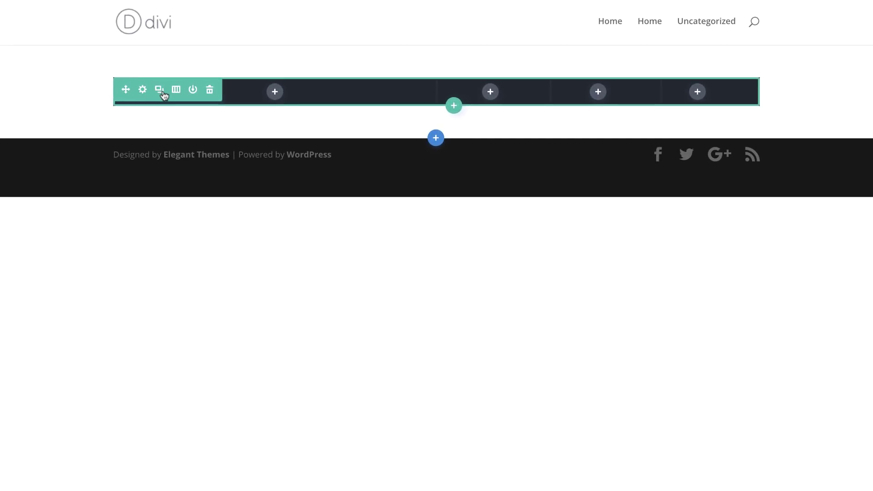
Duplicate the dark row, change the copy to six columns, then duplicate that row
left_click(160, 90)
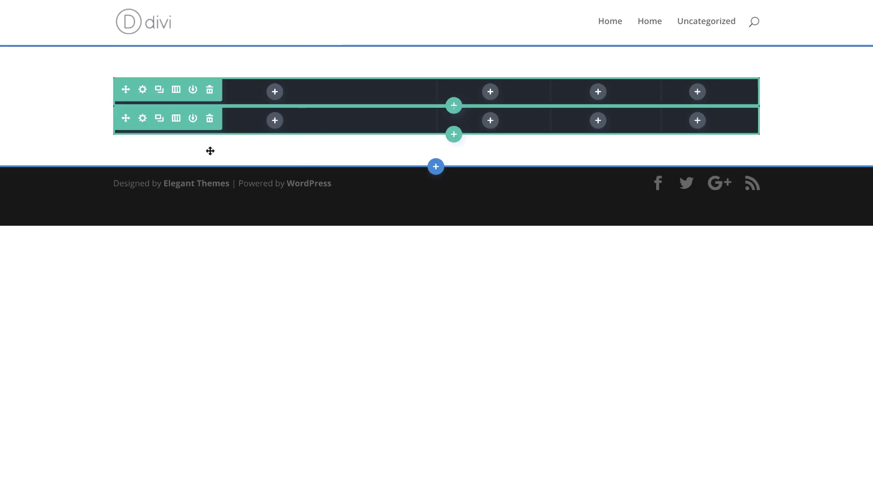
left_click(176, 119)
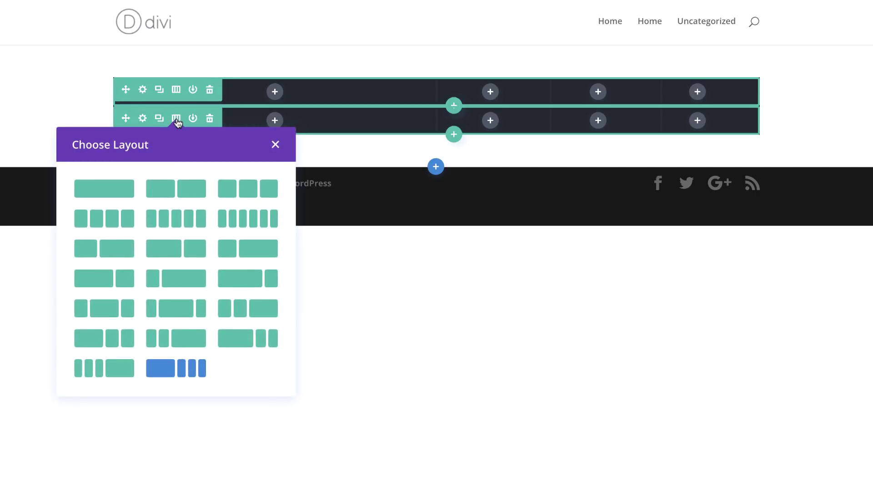
left_click(252, 224)
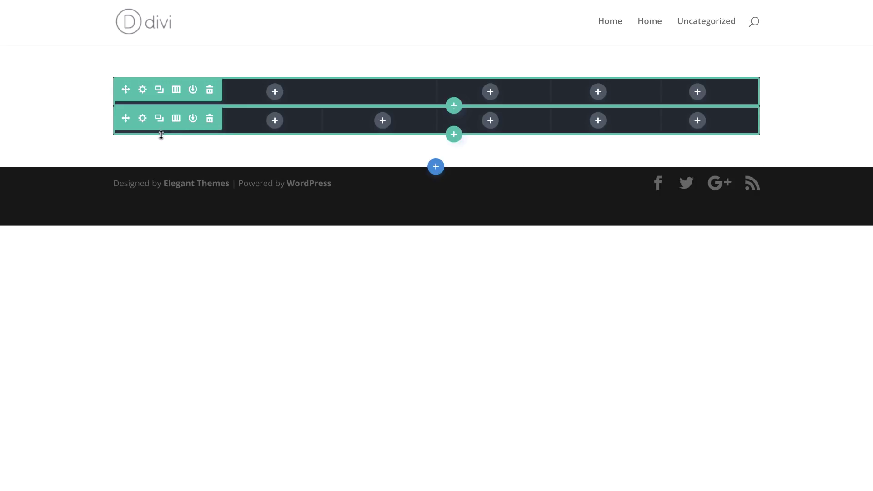
left_click(159, 120)
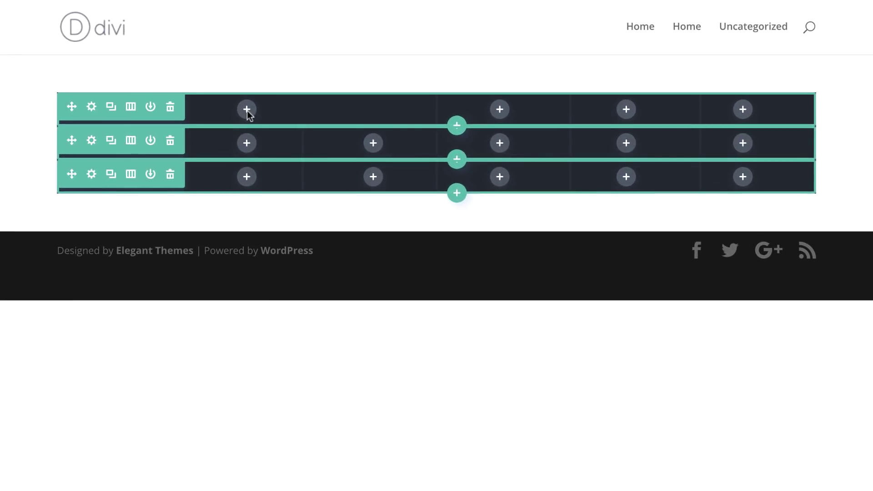
Insert a Text module into the first row's wide column
left_click(247, 110)
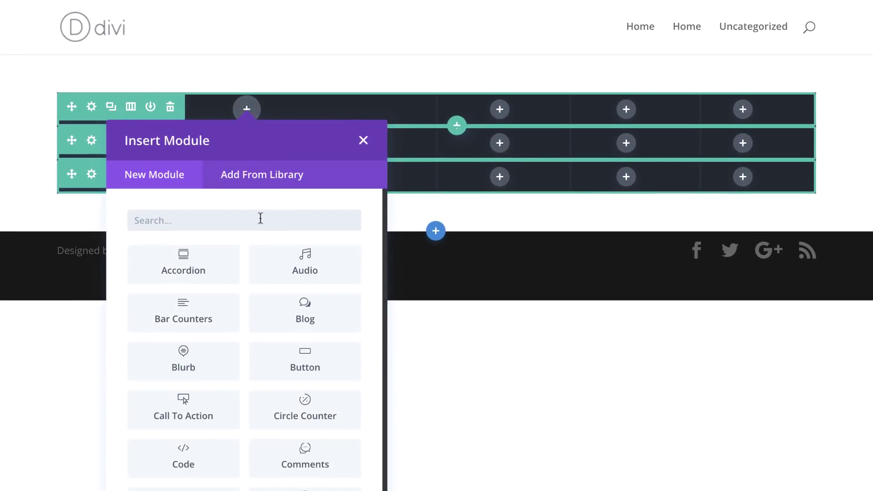
type("text")
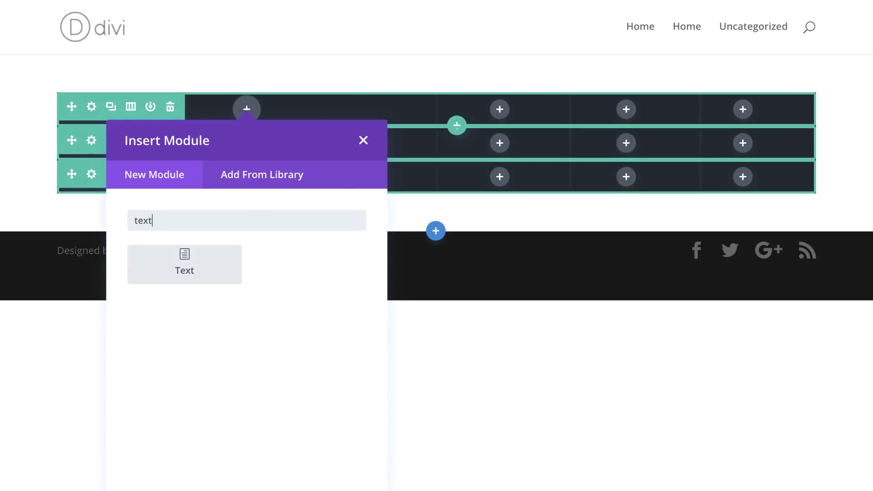
left_click(200, 282)
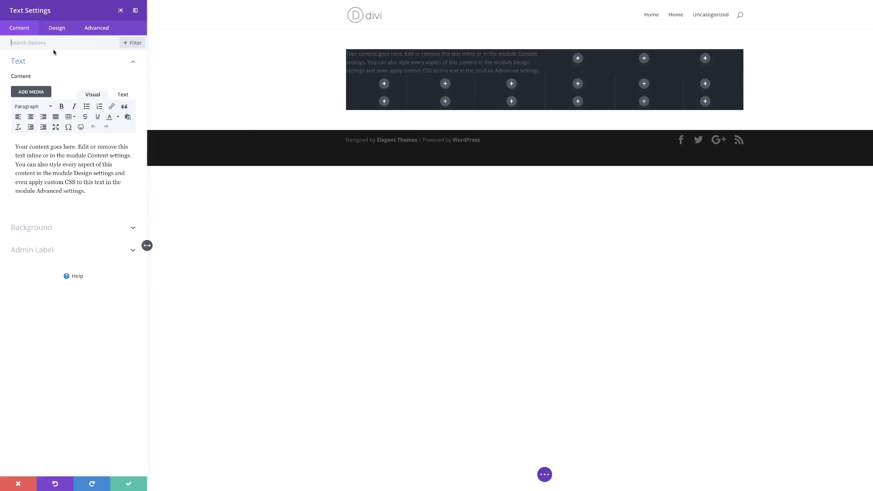
Set the text module's text color to Light
left_click(62, 30)
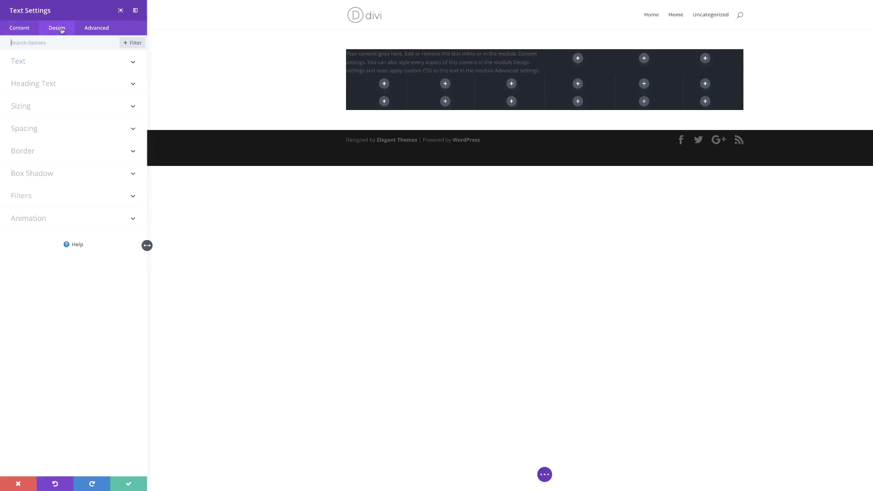
left_click(27, 62)
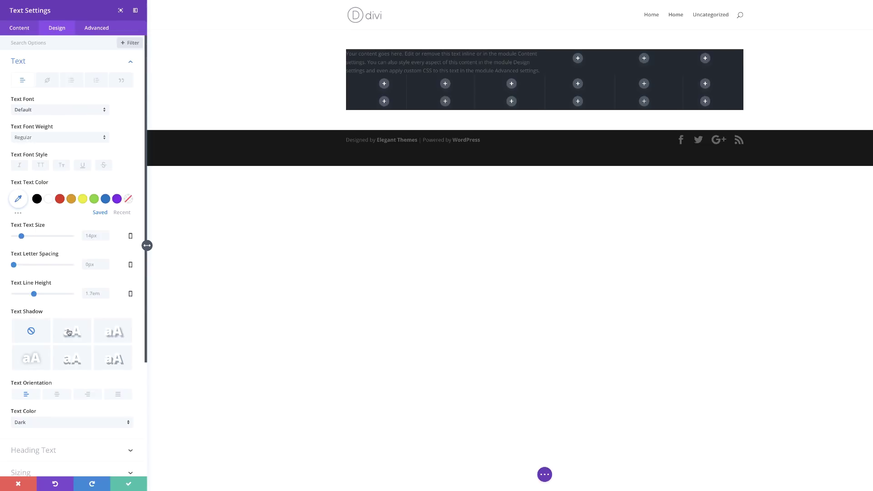
scroll(77, 383, "down", 1)
left_click(54, 379)
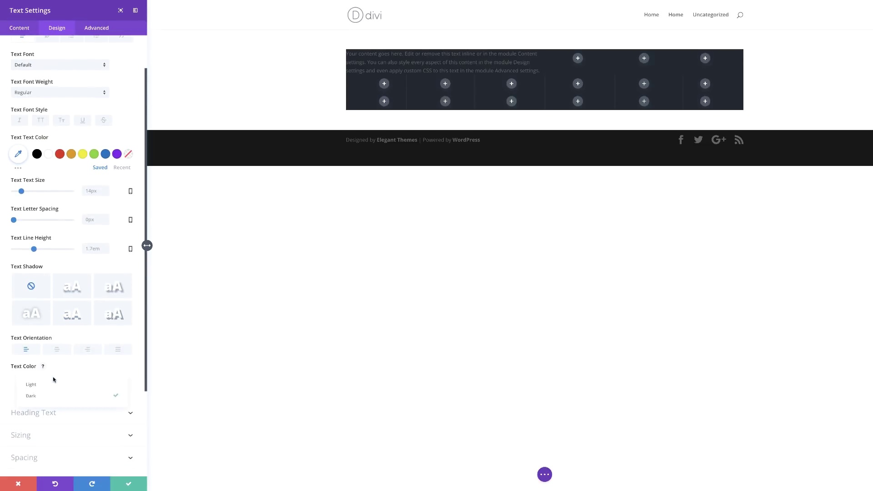
left_click(55, 388)
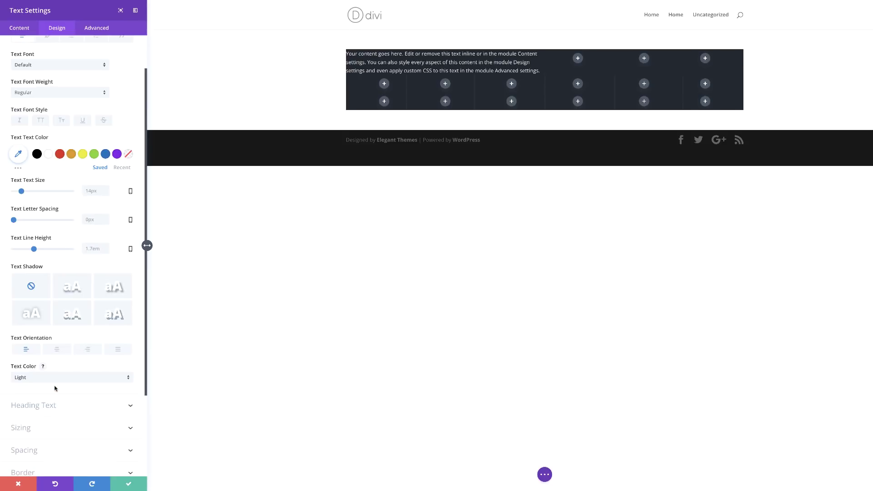
scroll(73, 318, "down", 3)
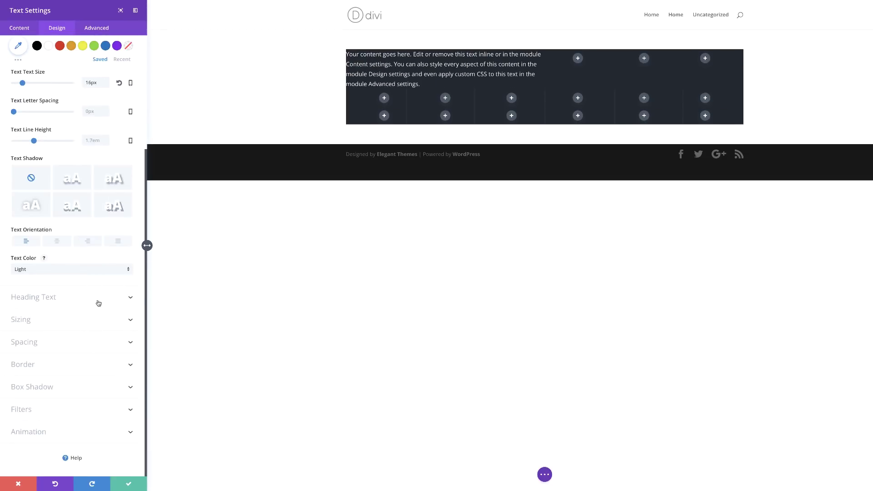
Pad the text module 2vw on top, bottom and left, and save its settings
left_click(35, 344)
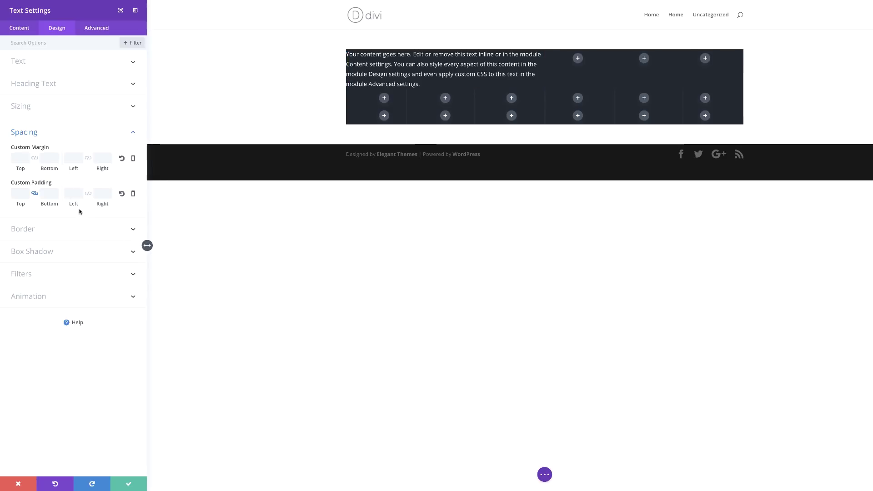
left_click(20, 193)
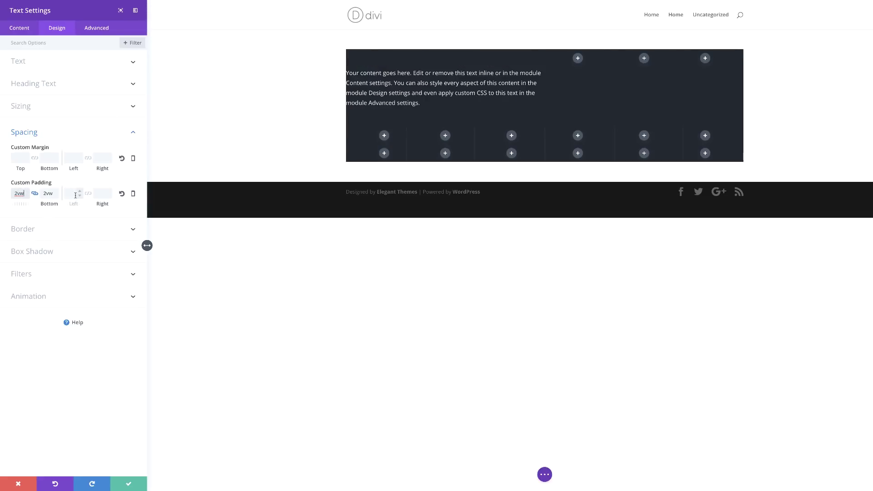
left_click(69, 195)
type("2vw")
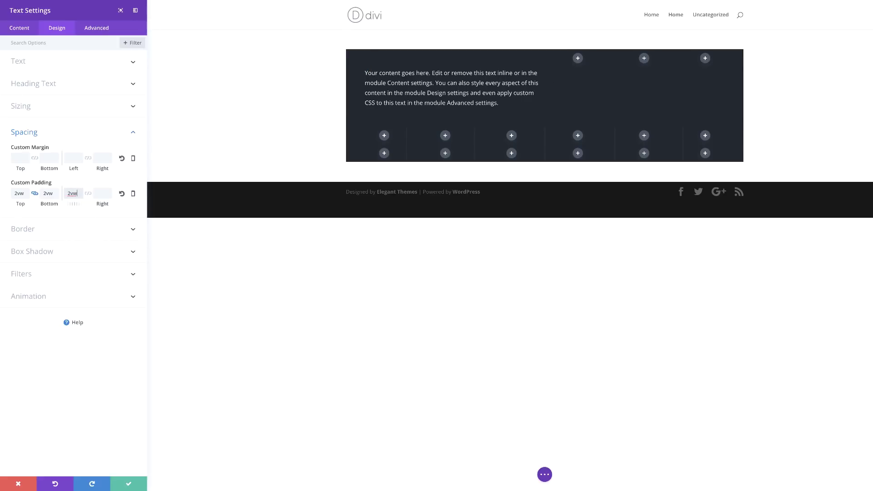
left_click(129, 485)
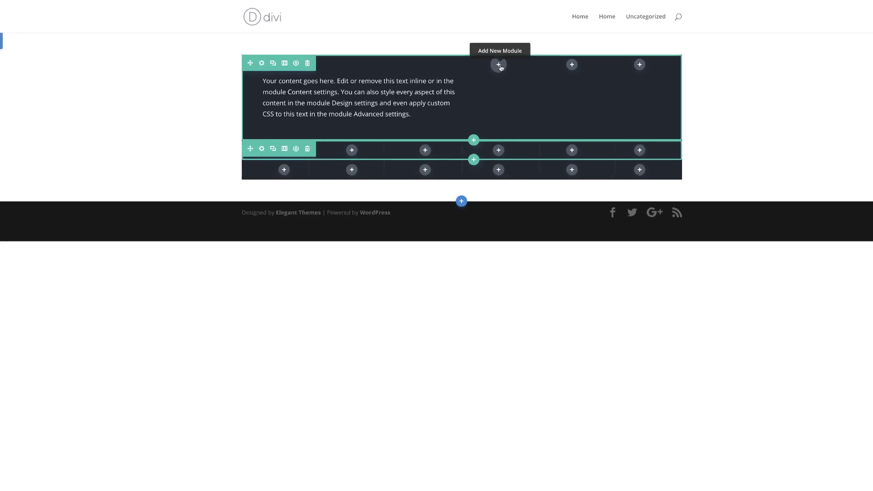
Add a Blurb to the second column and delete its placeholder body text
left_click(479, 87)
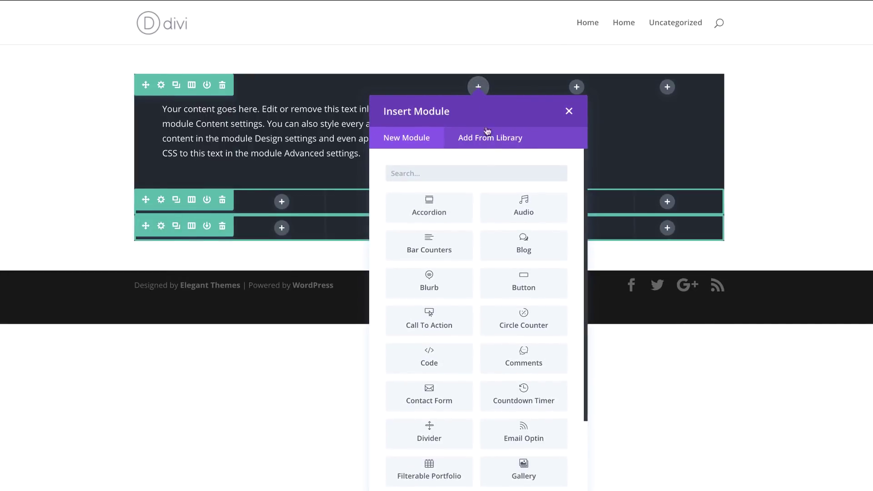
left_click(439, 285)
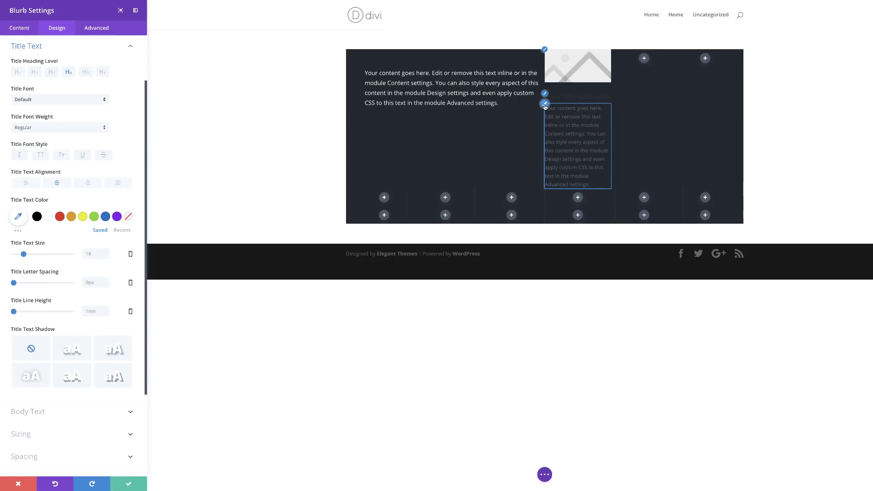
left_click(545, 104)
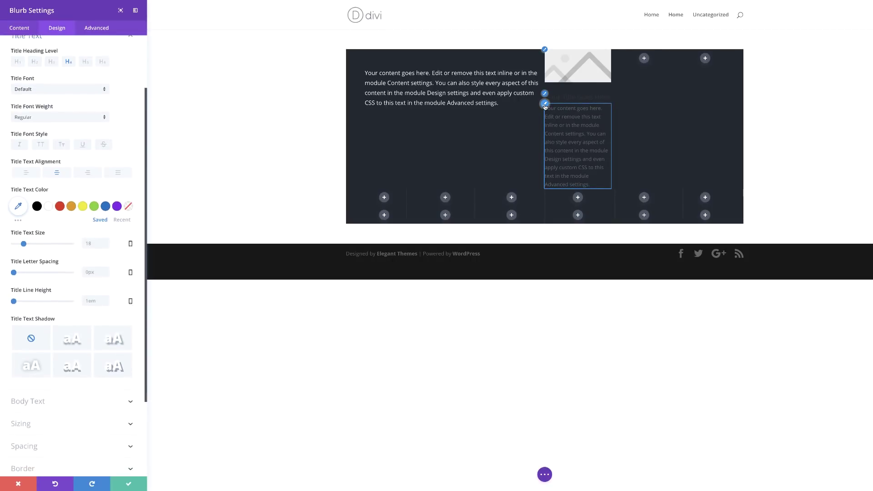
left_click(16, 32)
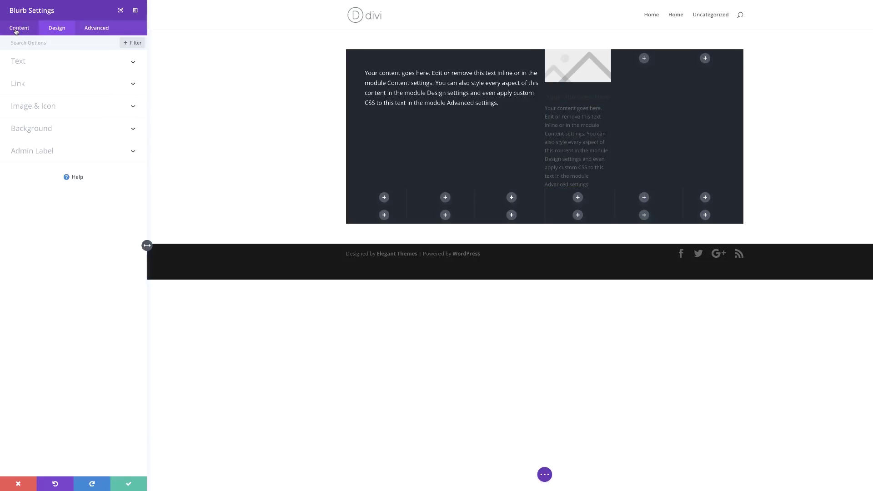
left_click(21, 65)
left_click_drag(99, 221, 13, 172)
key("BackSpace")
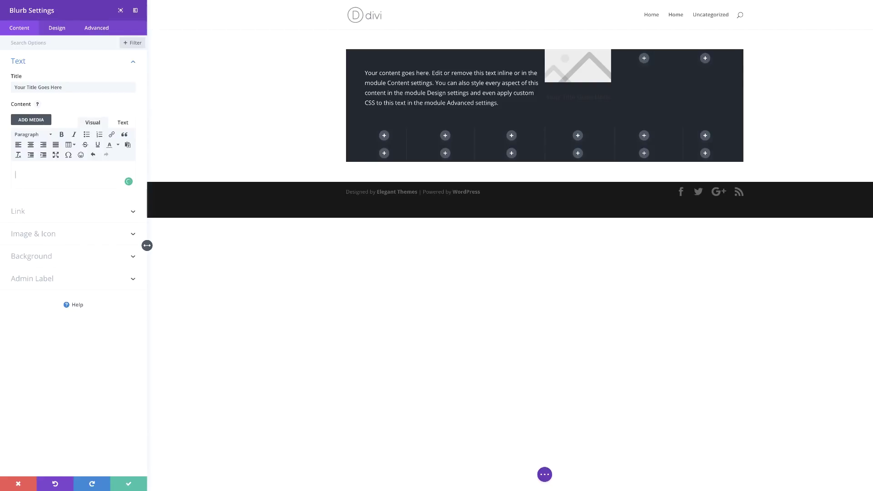
Retitle the blurb 'Blurb' and replace its image with the muted-speaker icon
triple_click(70, 89)
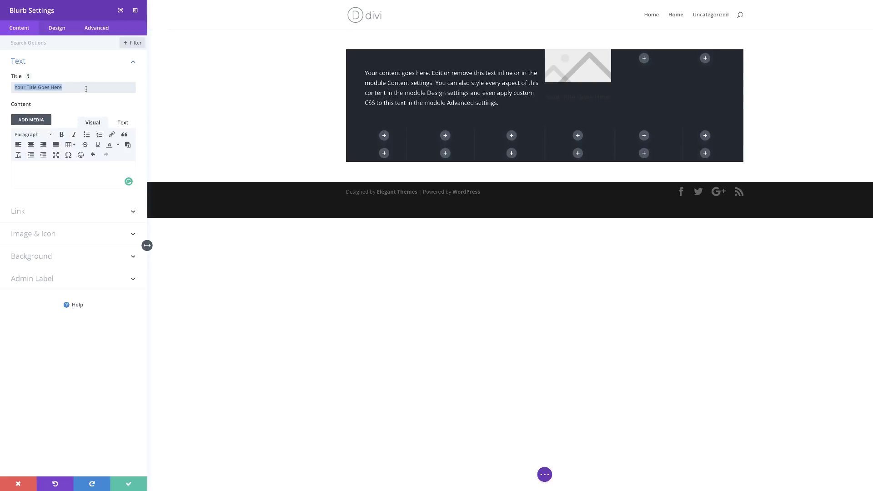
type("Blurb")
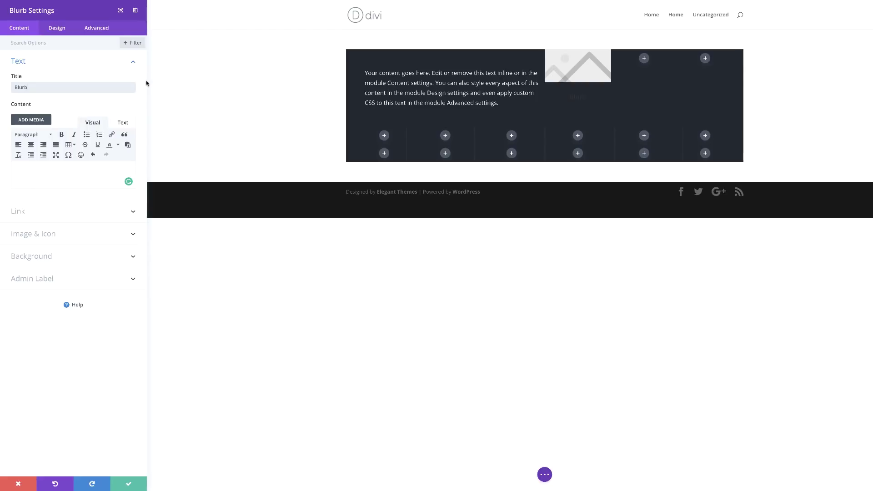
left_click(49, 234)
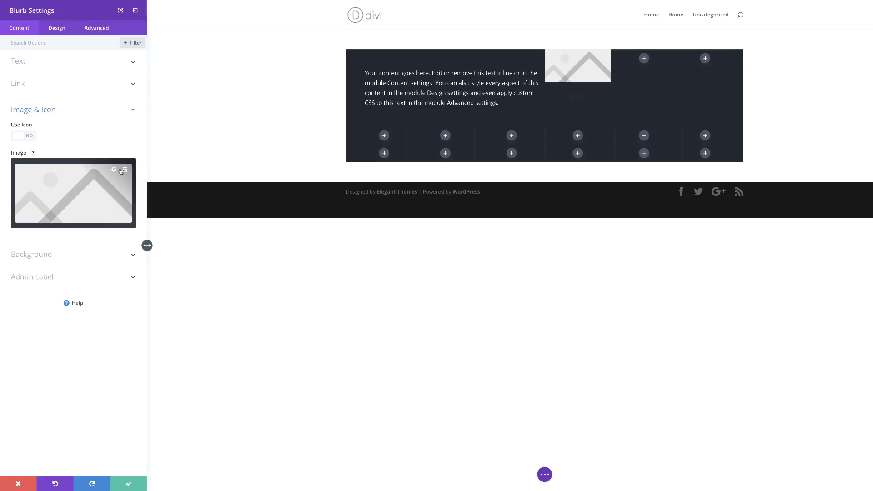
left_click(26, 136)
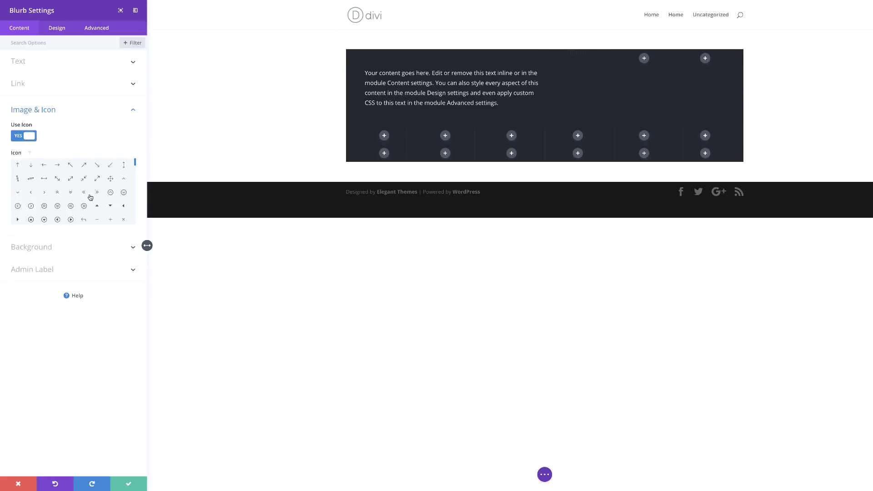
left_click_drag(135, 164, 139, 175)
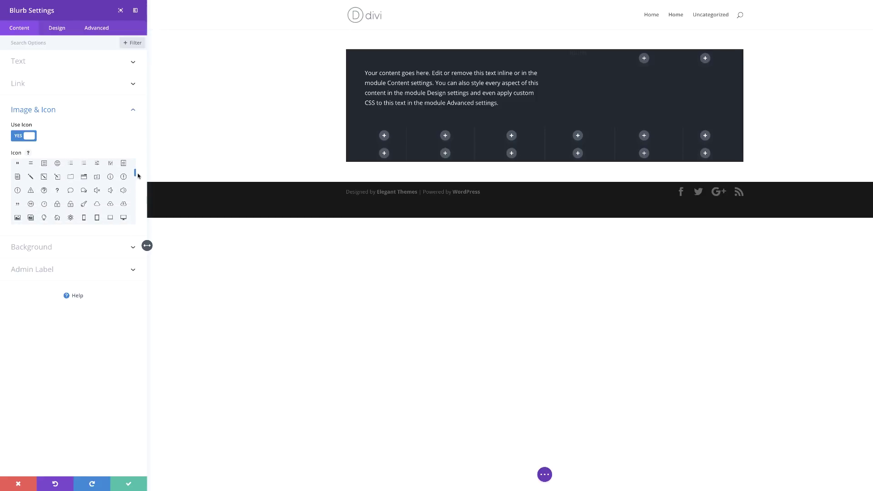
left_click(102, 189)
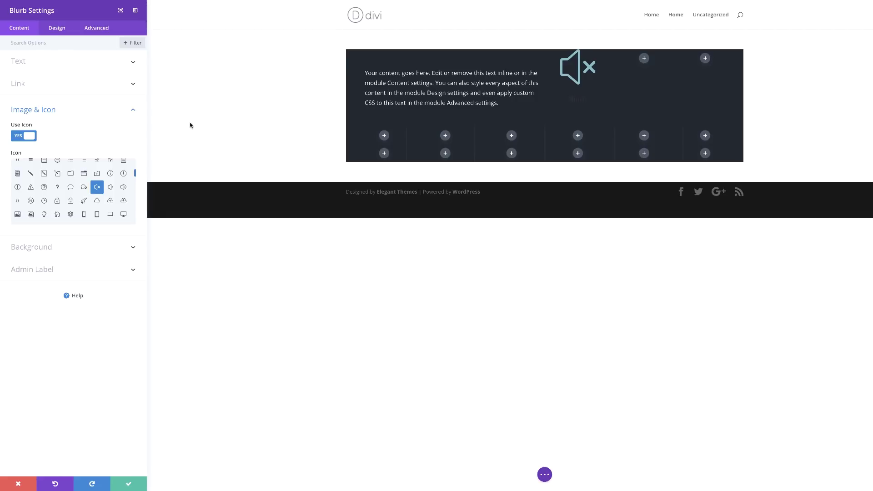
Color the blurb icon #eeeeee and give it a custom 50px icon size
left_click(57, 28)
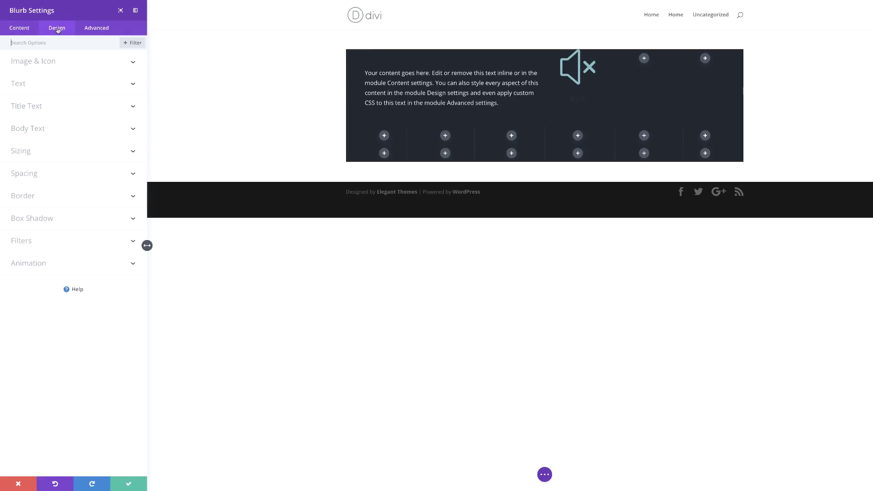
left_click(49, 63)
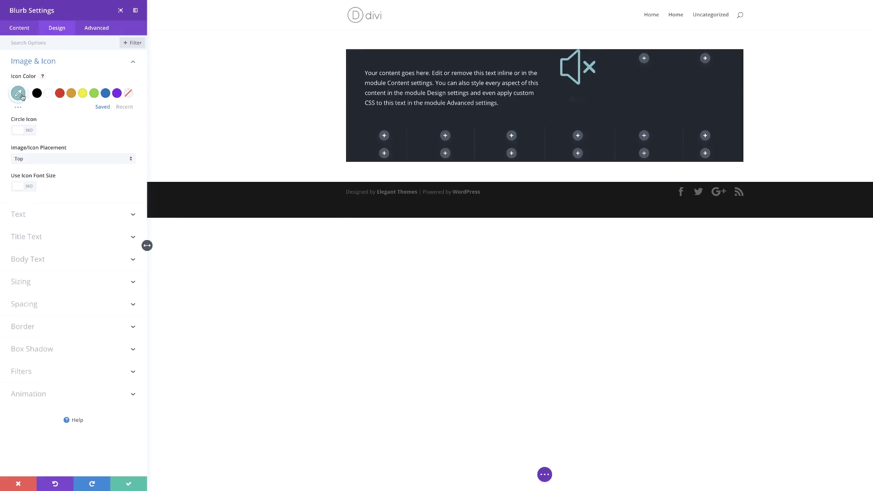
left_click(19, 95)
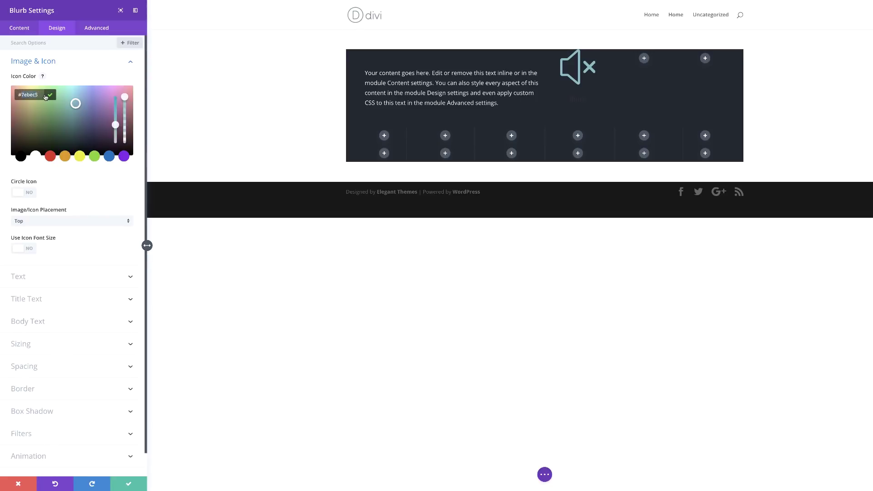
key("ctrl+a")
type("#eeeeee")
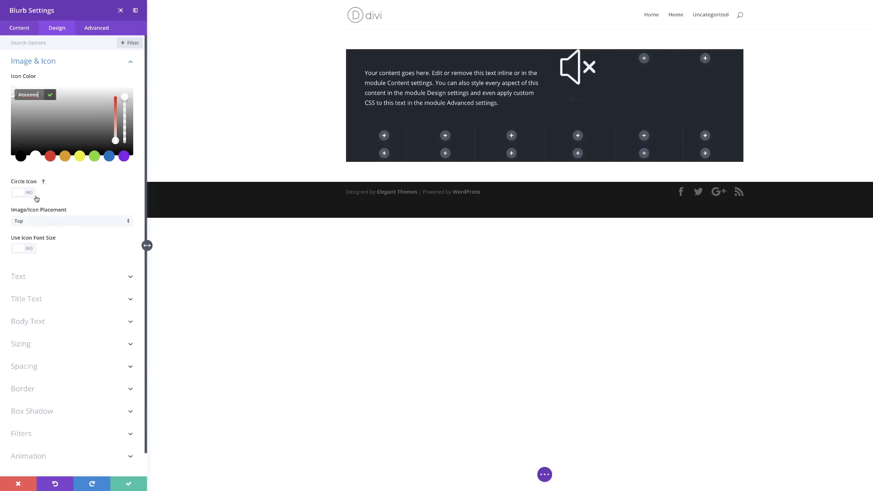
left_click(32, 251)
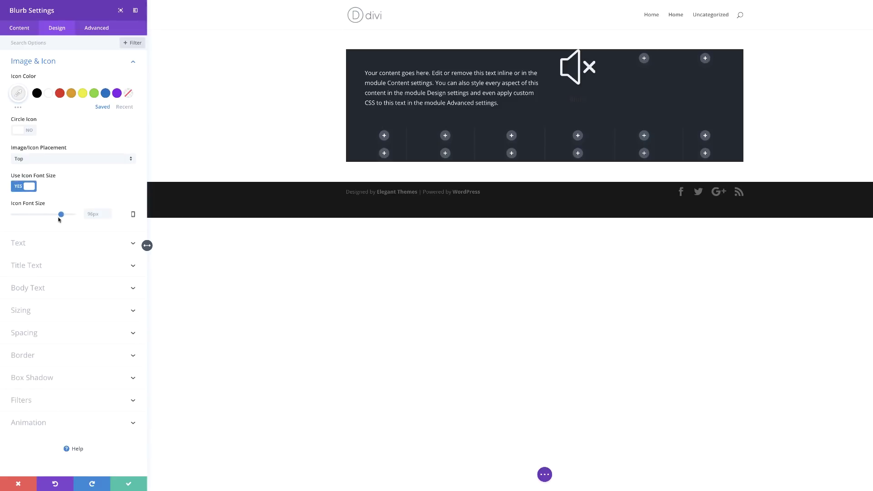
left_click(90, 214)
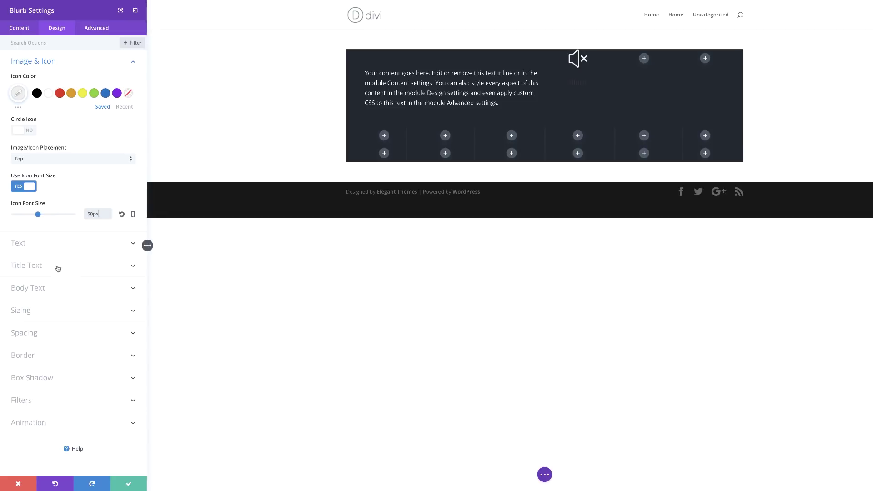
left_click(39, 245)
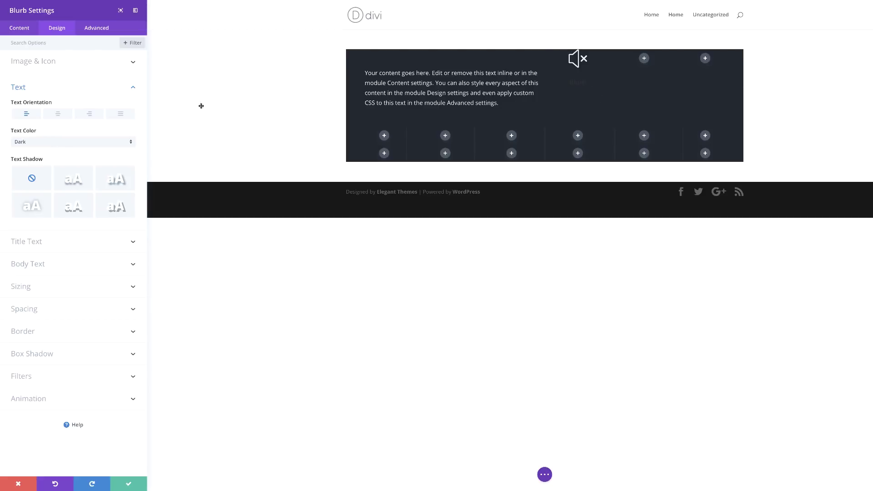
Make the blurb text light and centered, add 3px top padding, and save the blurb
left_click(67, 143)
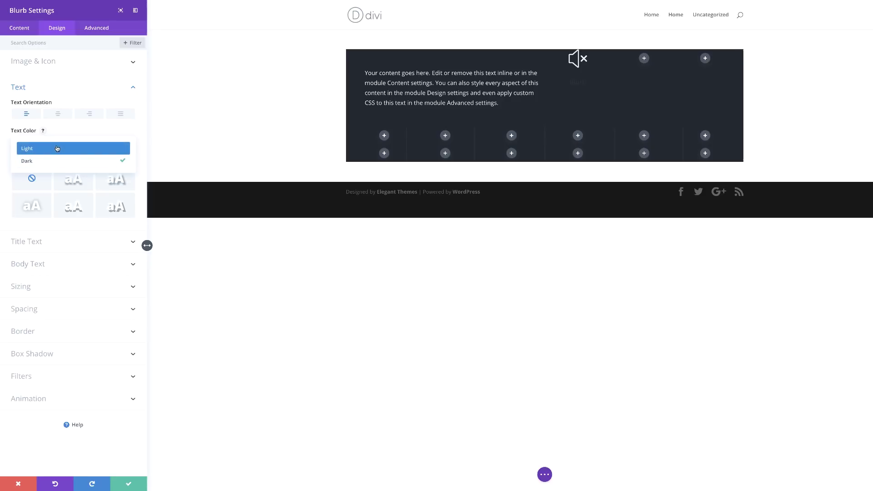
left_click(55, 149)
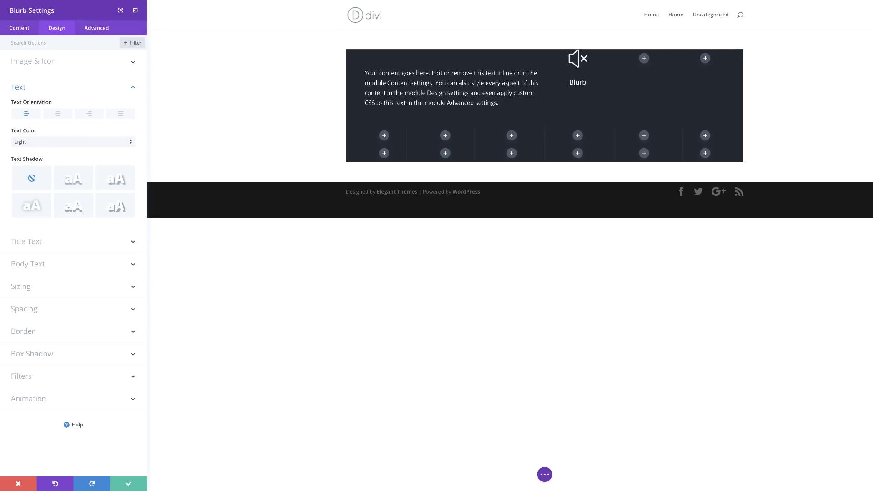
left_click(60, 115)
left_click(34, 312)
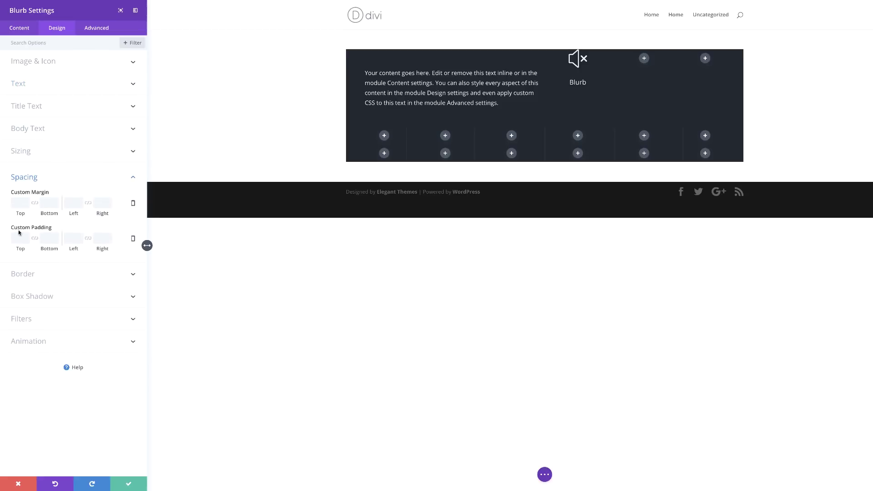
type("3")
left_click(46, 238)
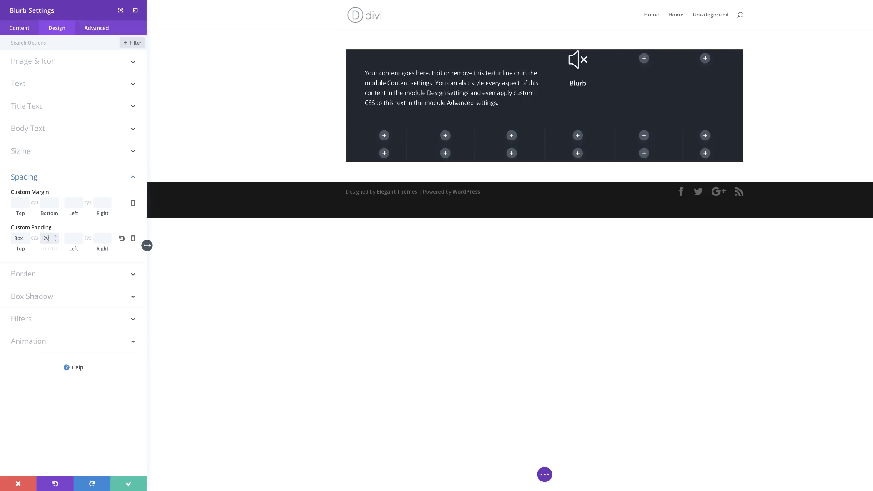
left_click(128, 483)
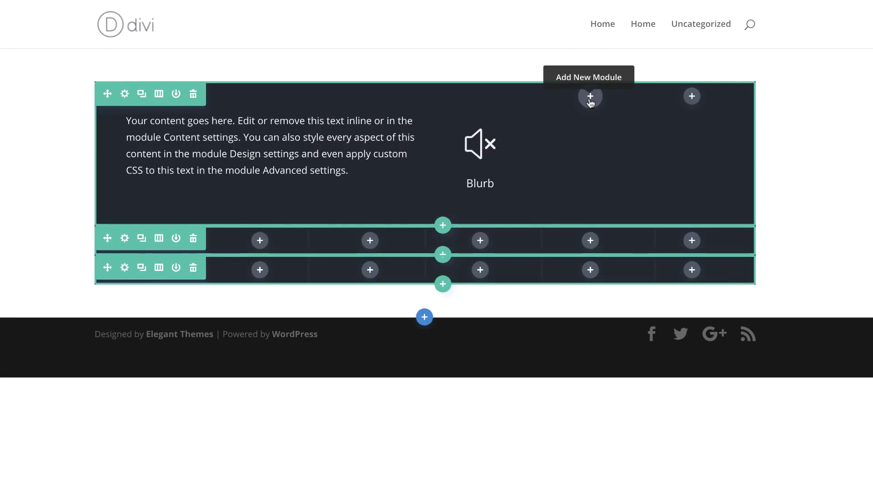
Add an Image module with the sunset yoga-pose photo to the third column
left_click(591, 97)
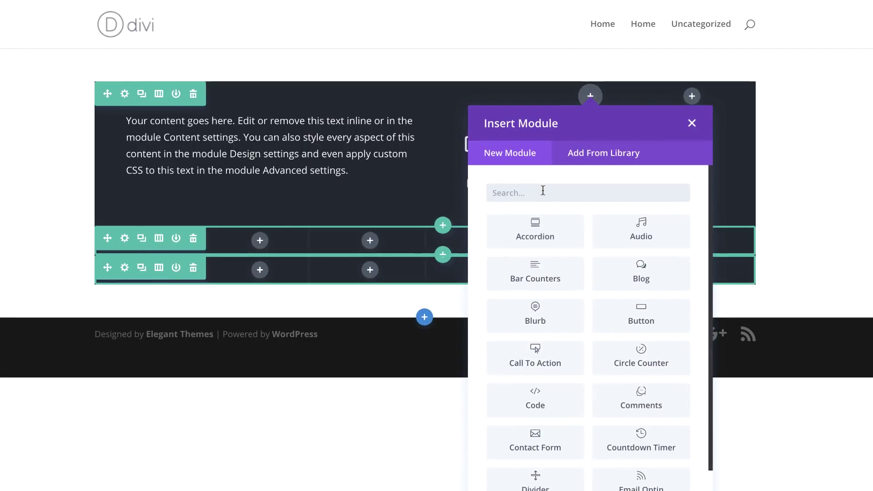
type("image")
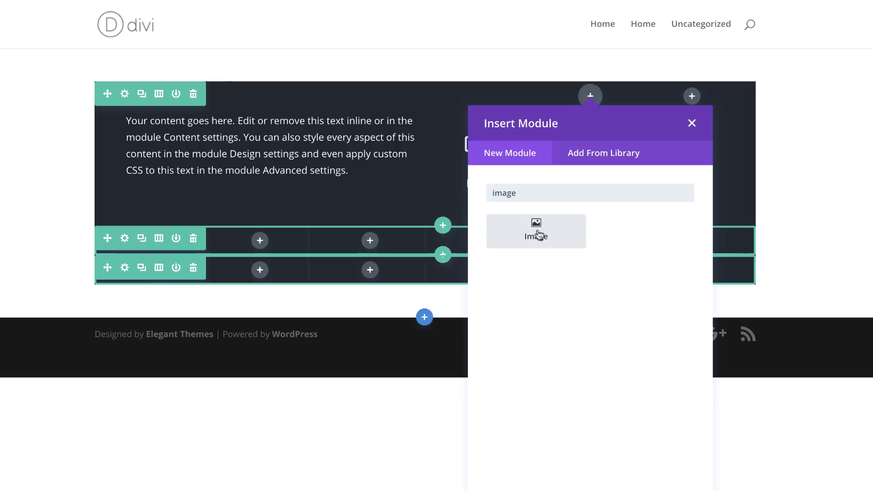
left_click(538, 234)
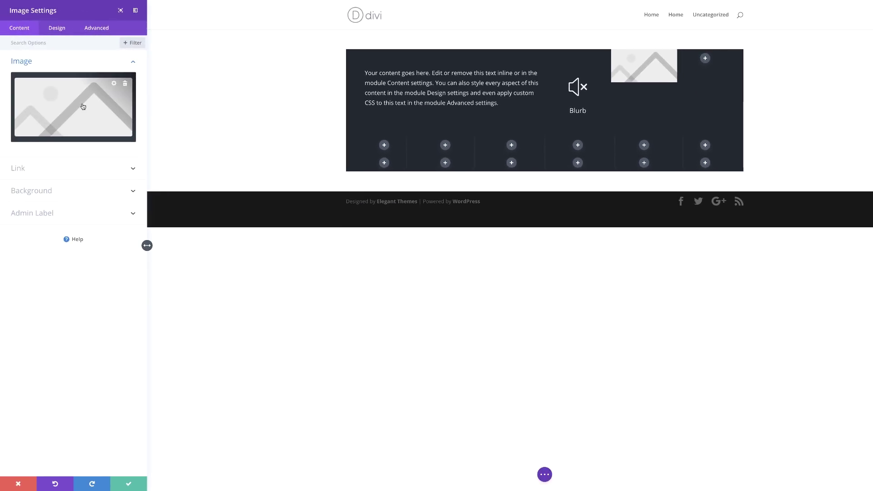
left_click(83, 107)
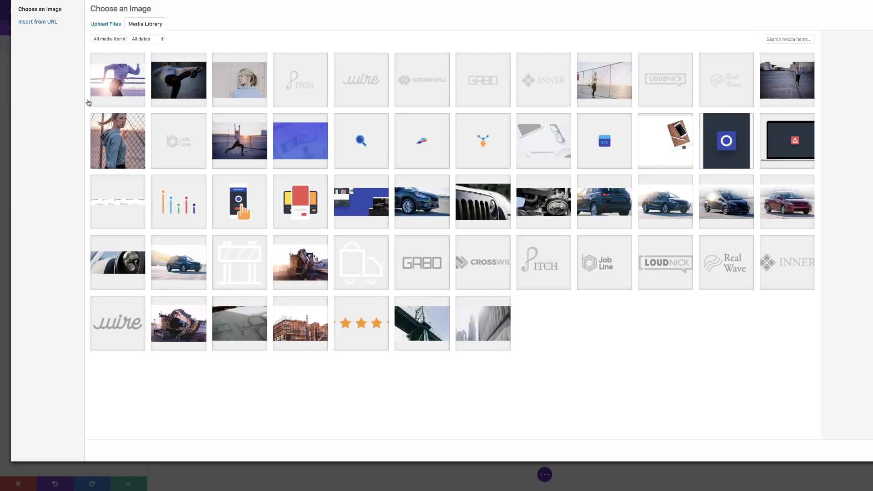
left_click(250, 143)
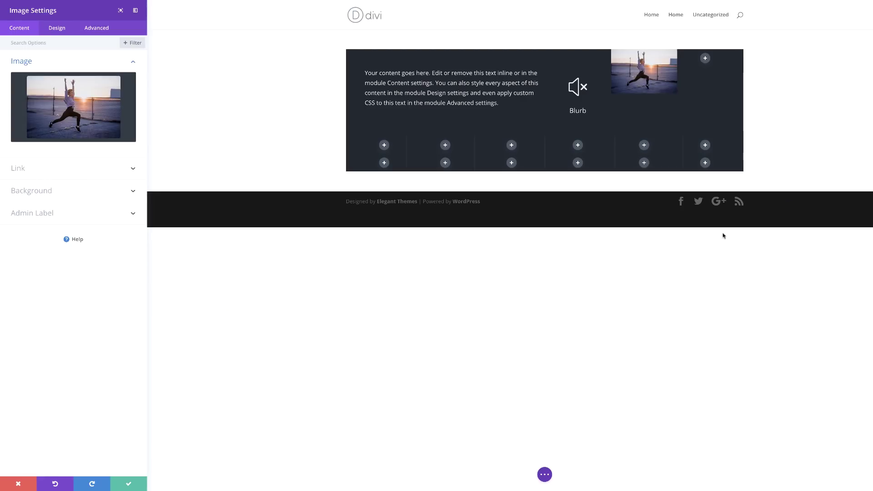
Save the image and add a Divider module to the top row's empty last column
left_click(130, 484)
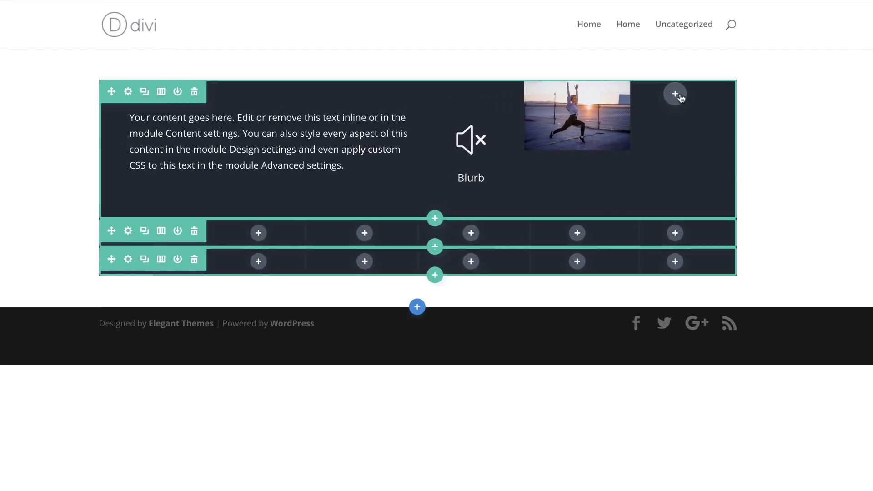
left_click(676, 94)
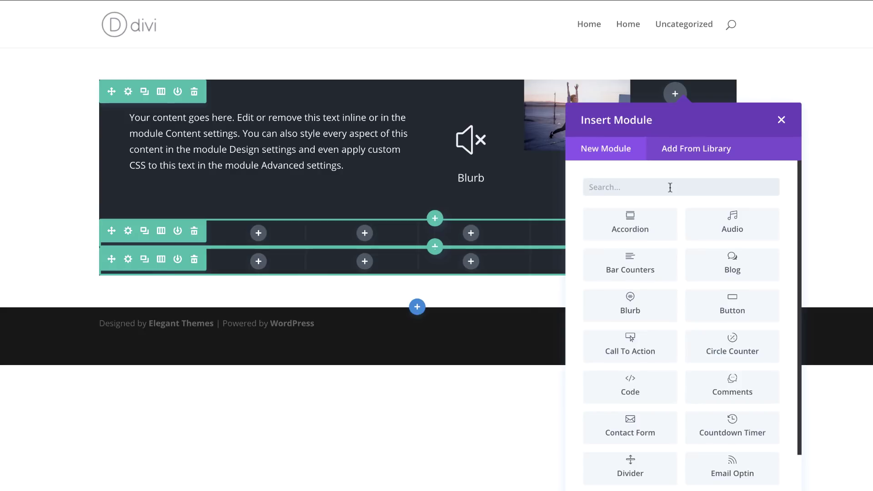
type("div")
left_click(633, 222)
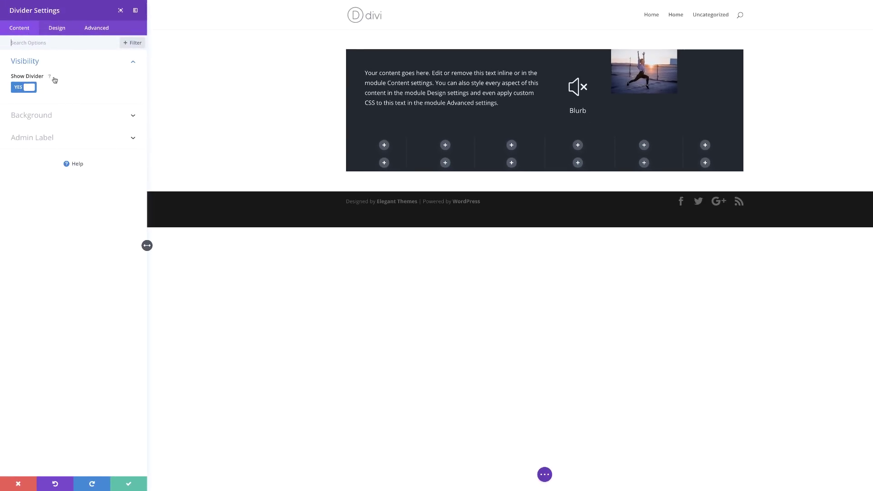
Turn off Show Divider, disable the divider on phones, and save it
left_click(20, 89)
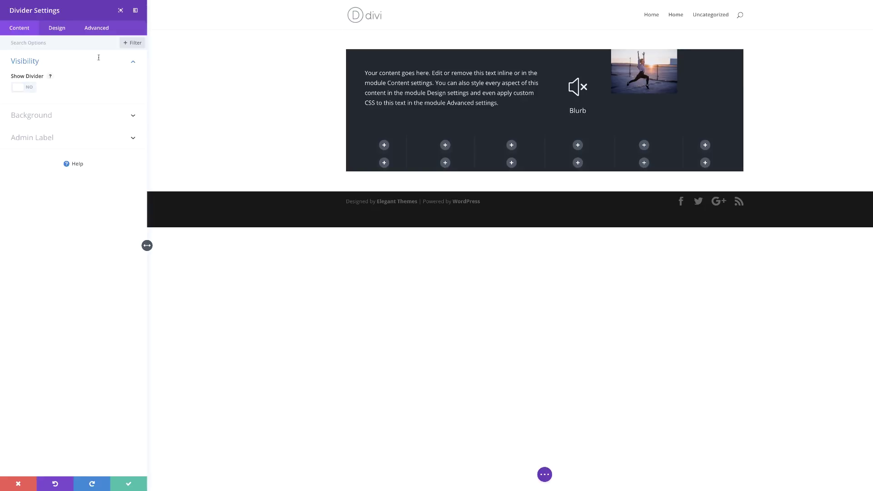
left_click(102, 30)
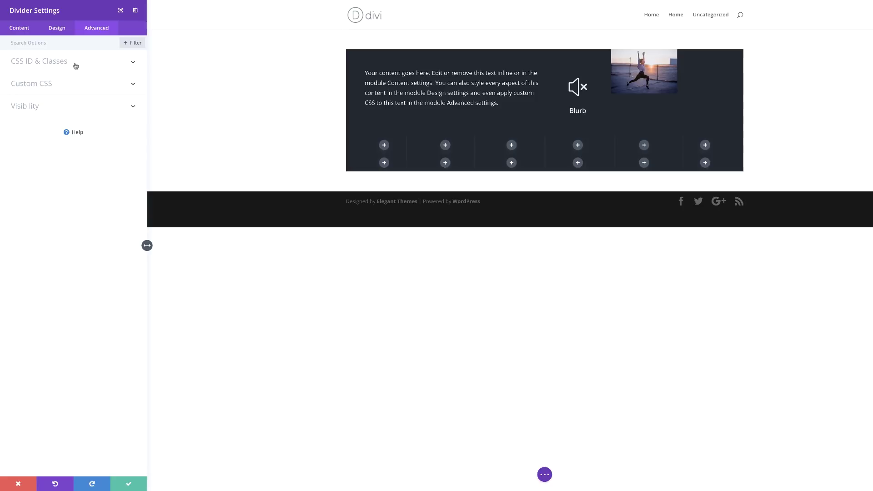
left_click(33, 108)
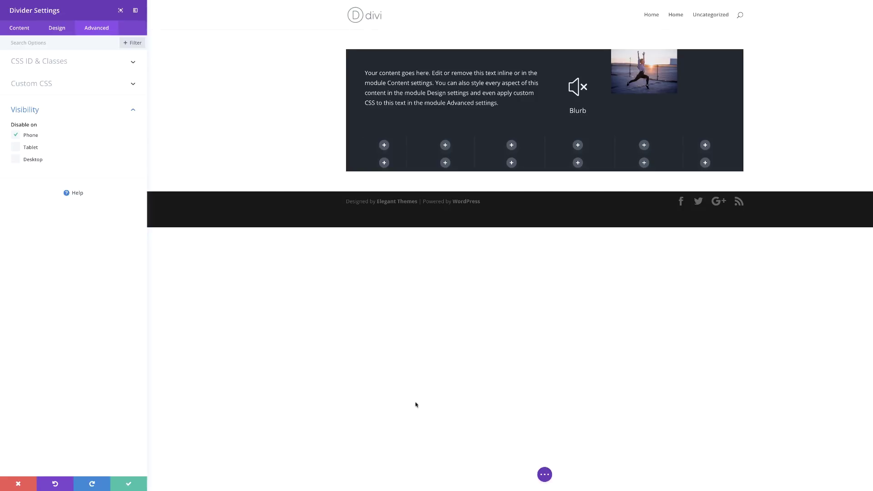
left_click(129, 483)
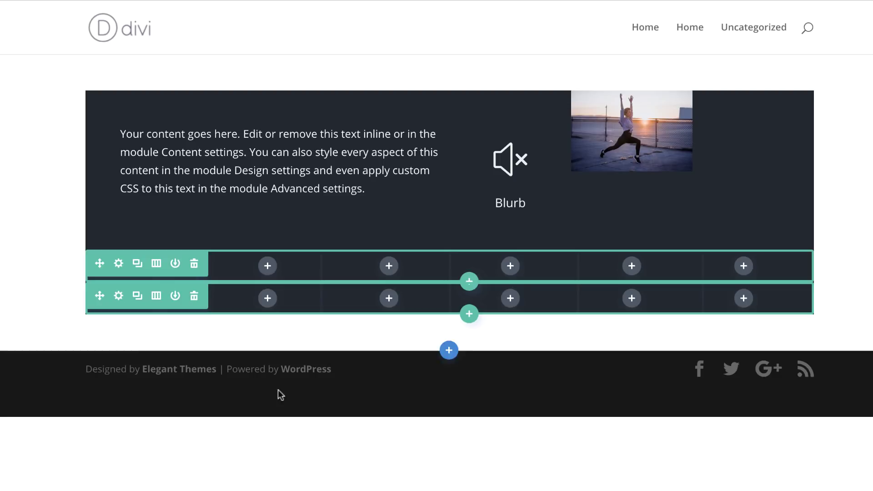
Duplicate the Blurb and move the copy into the second row's first column
mouse_move(515, 141)
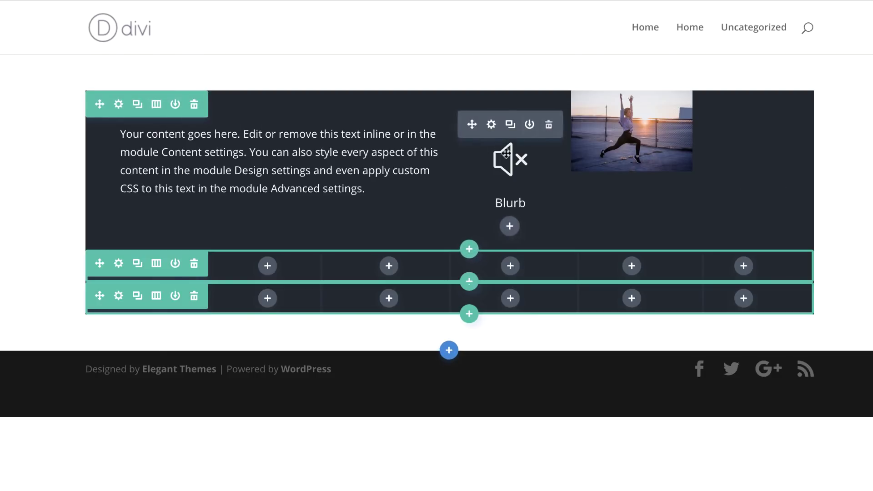
left_click(511, 127)
mouse_move(473, 282)
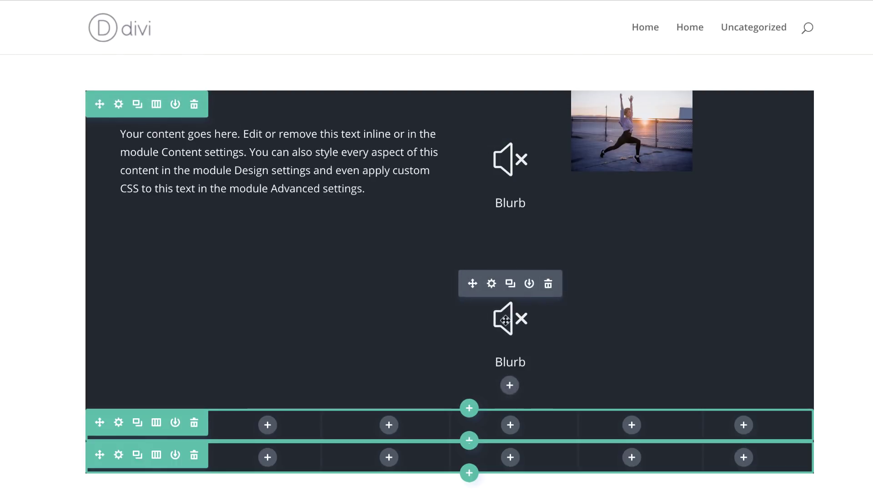
left_click_drag(474, 282, 160, 268)
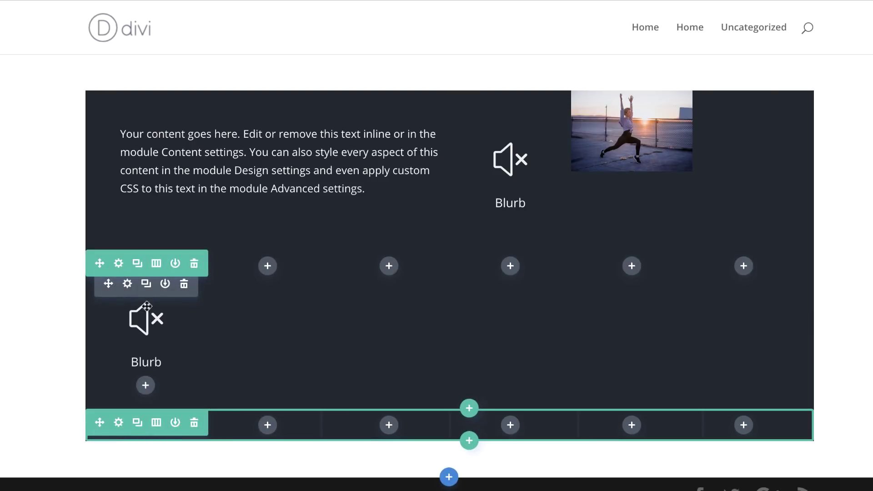
Change the copied Blurb's icon to a cup and save
left_click(128, 284)
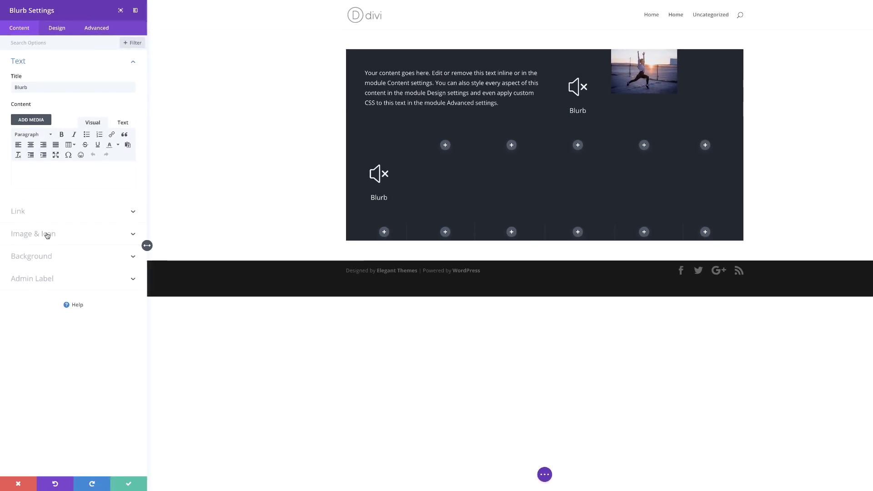
left_click(46, 235)
scroll(135, 170, "down", 2)
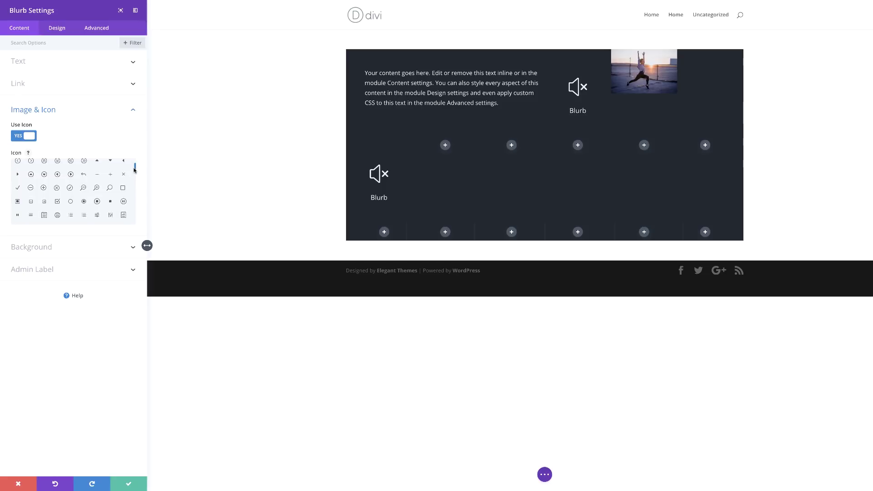
scroll(134, 170, "down", 5)
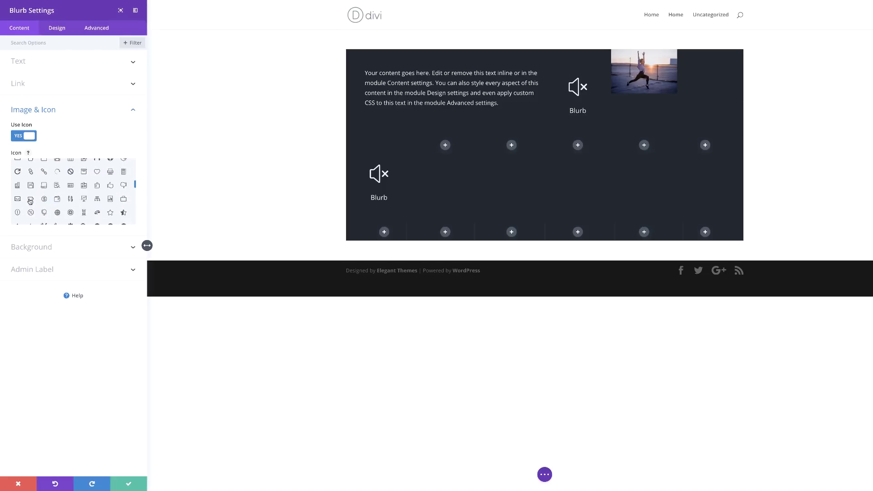
left_click(30, 199)
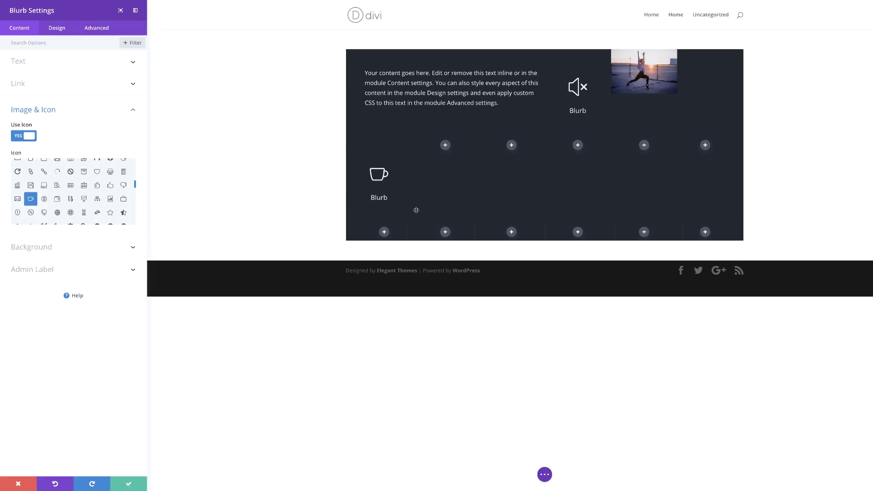
left_click(129, 484)
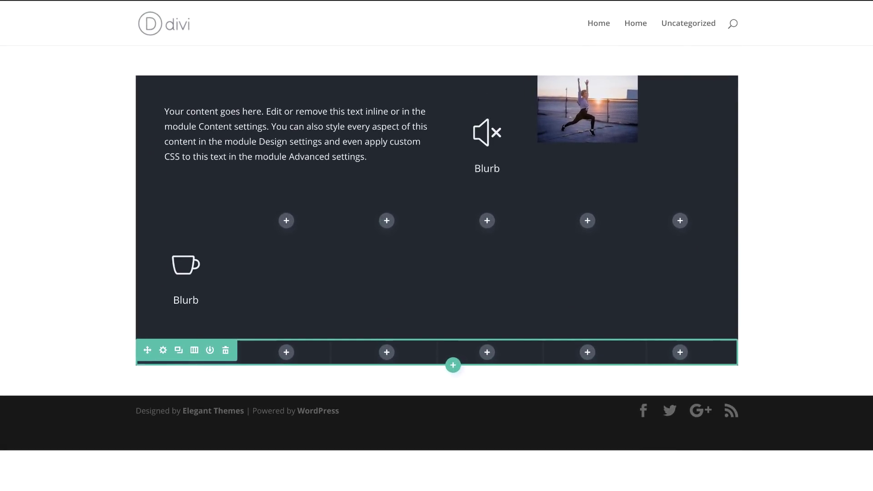
Add a Text module to the second row's second column
left_click(286, 221)
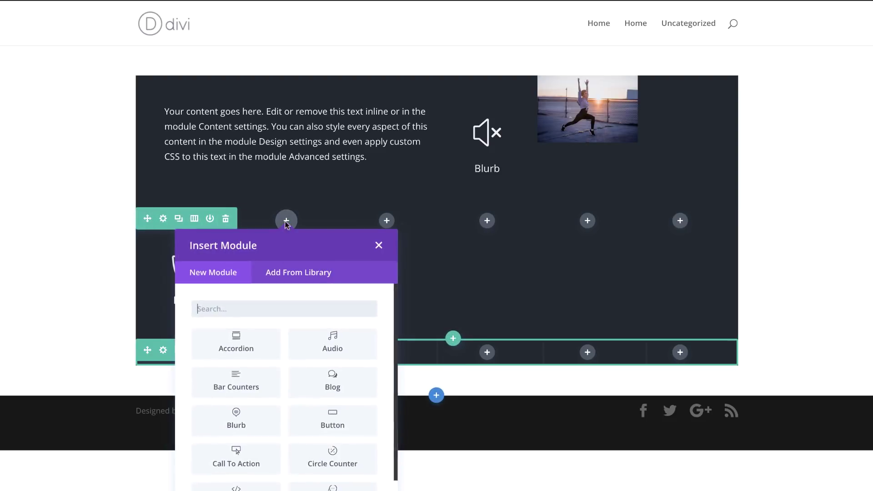
type("text")
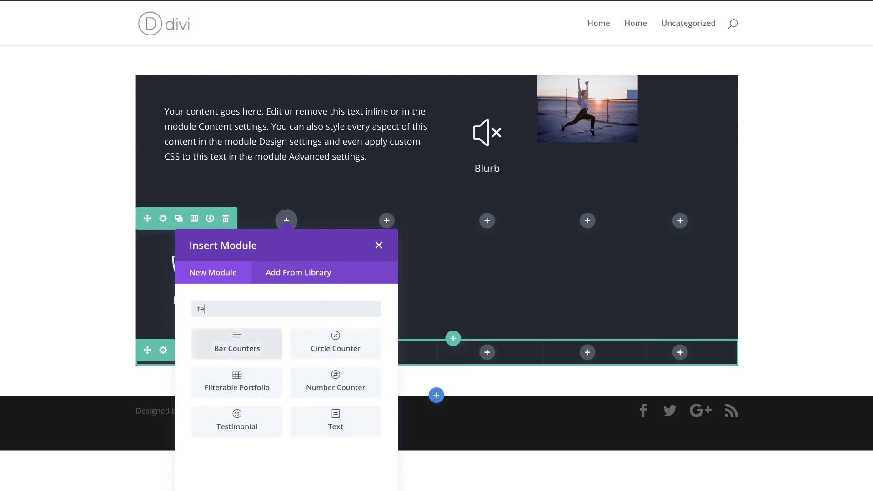
left_click(271, 349)
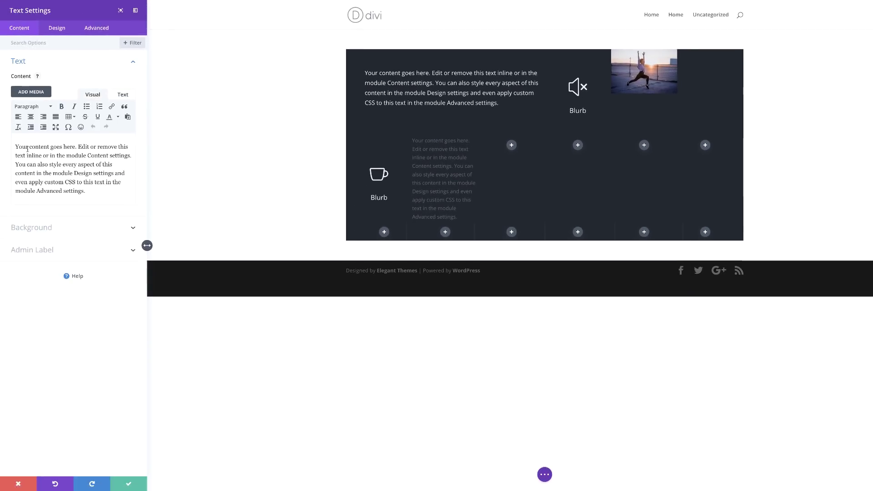
Replace its content with 'Product 01', making Product a Heading 2 above 01
left_click_drag(16, 145, 97, 191)
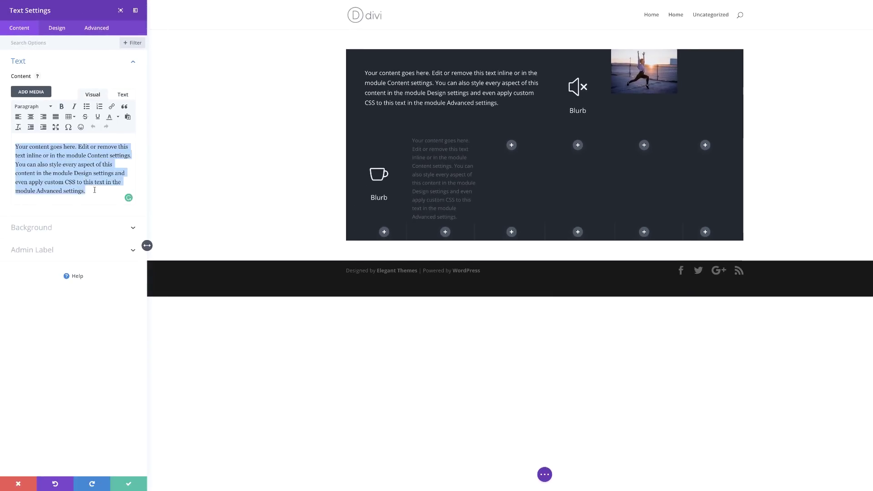
type("Product")
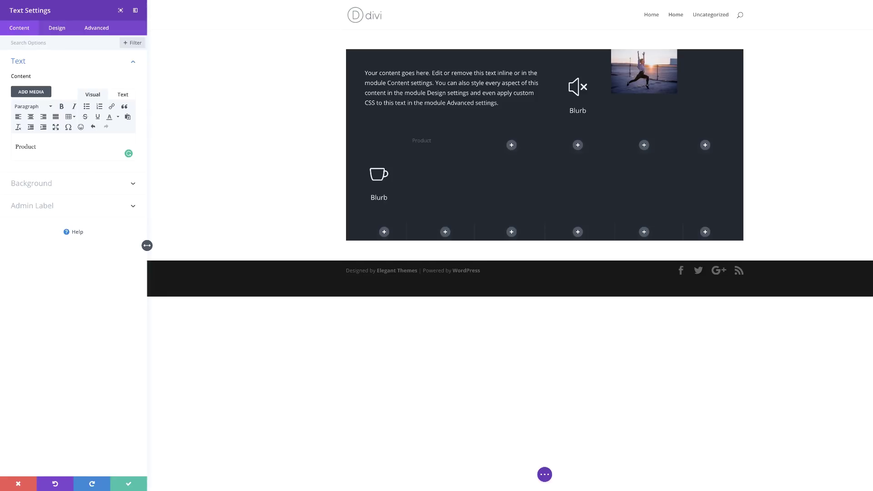
double_click(36, 147)
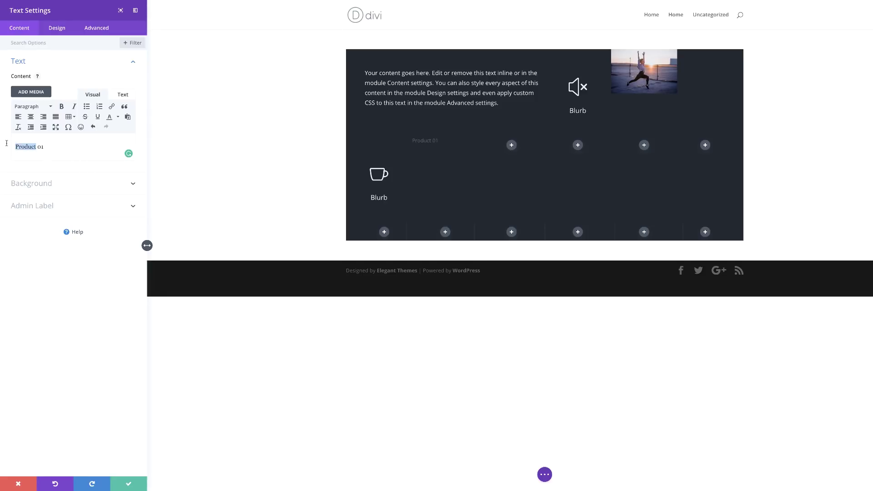
left_click(41, 107)
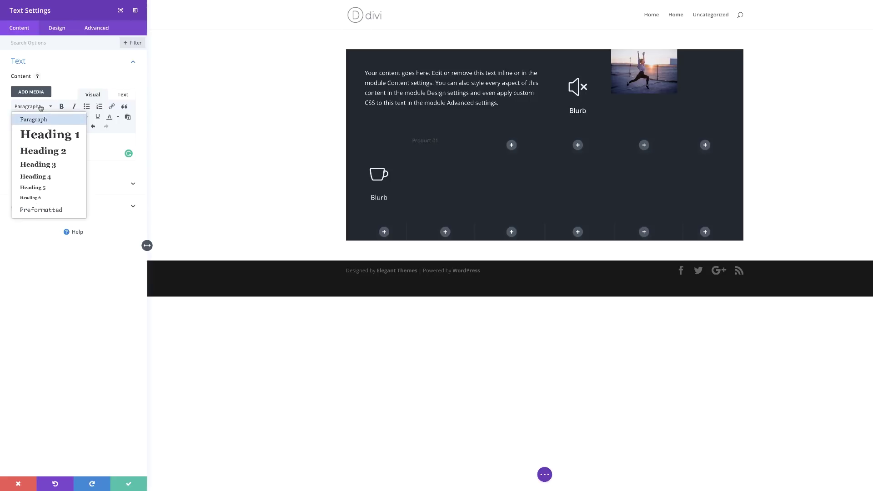
left_click(59, 151)
key("Return")
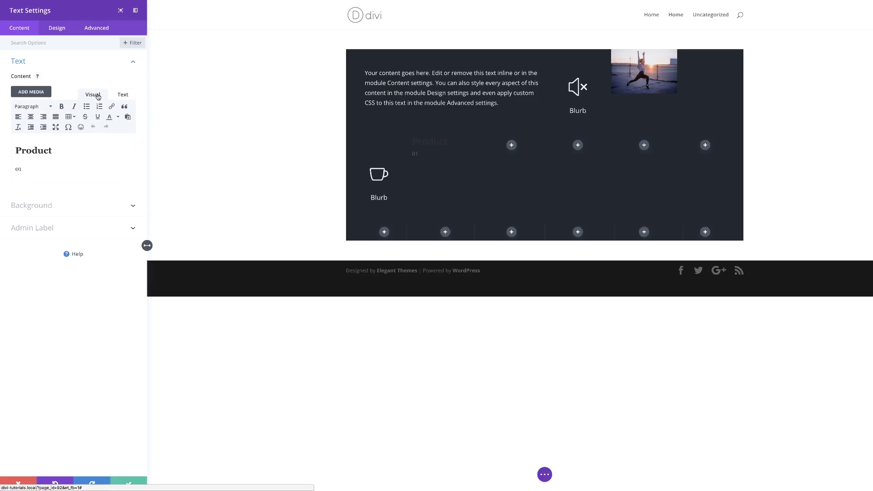
Set the Text module's body text size to 50px with a 1em line height
left_click(59, 28)
mouse_move(413, 139)
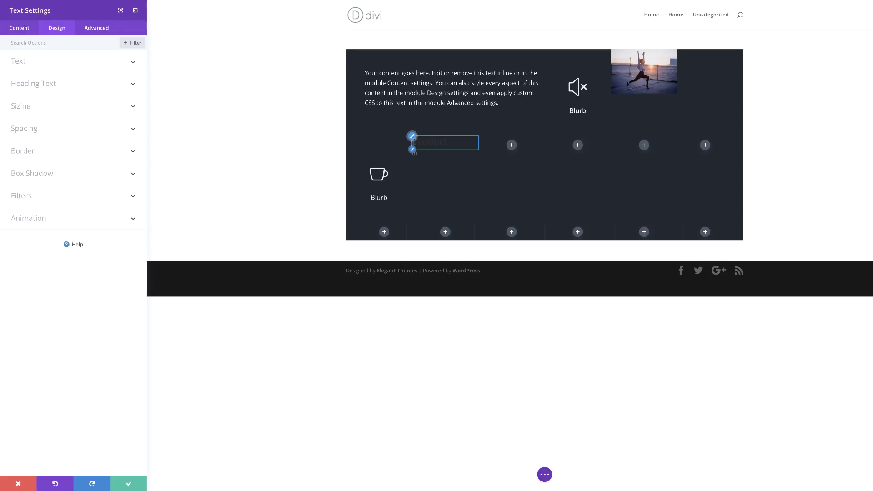
left_click(413, 150)
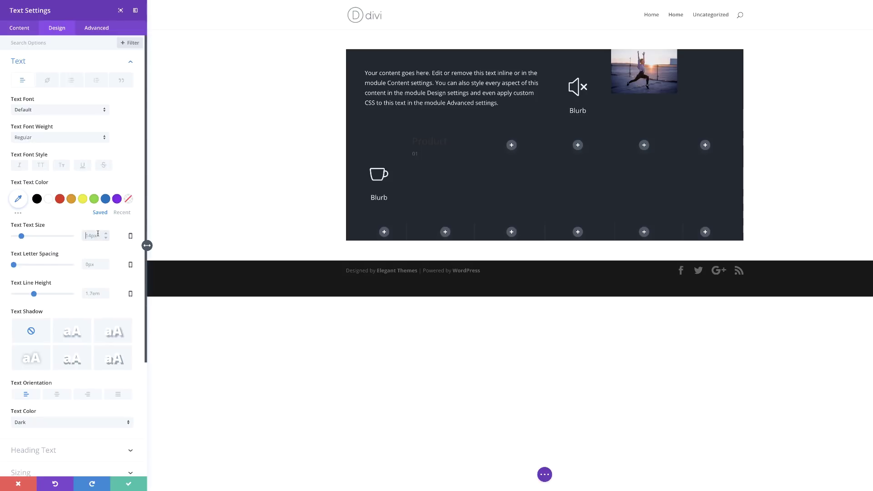
type("px")
left_click(92, 294)
type("1em")
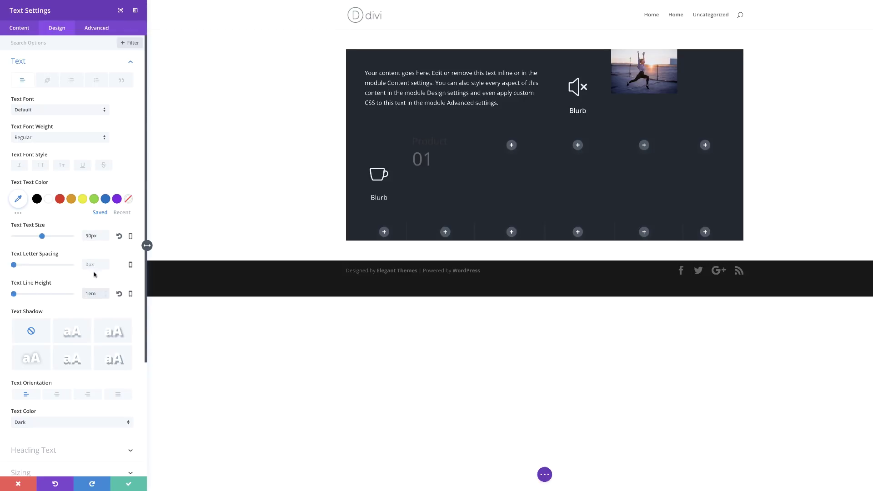
Change the body text alignment and make the 01 text white
left_click(88, 395)
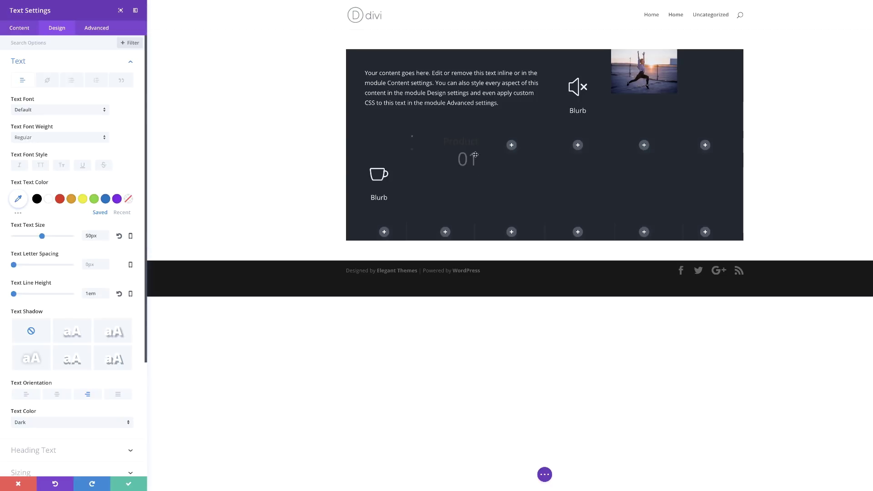
left_click(49, 199)
mouse_move(412, 138)
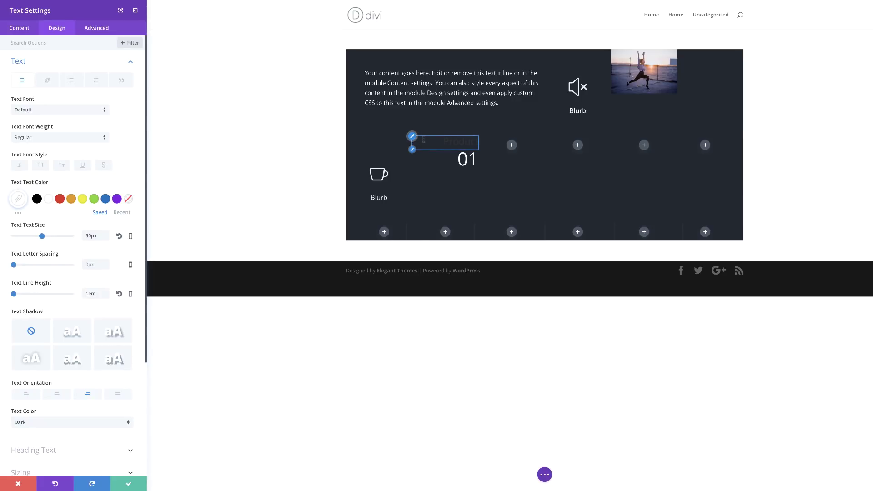
left_click(413, 139)
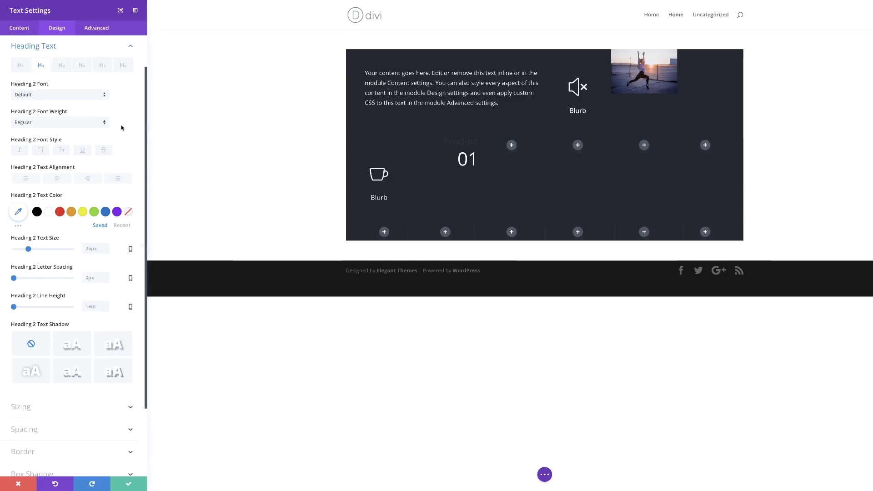
Left-align the Product H2 heading, make it white, and set its line height to 3em
left_click(26, 181)
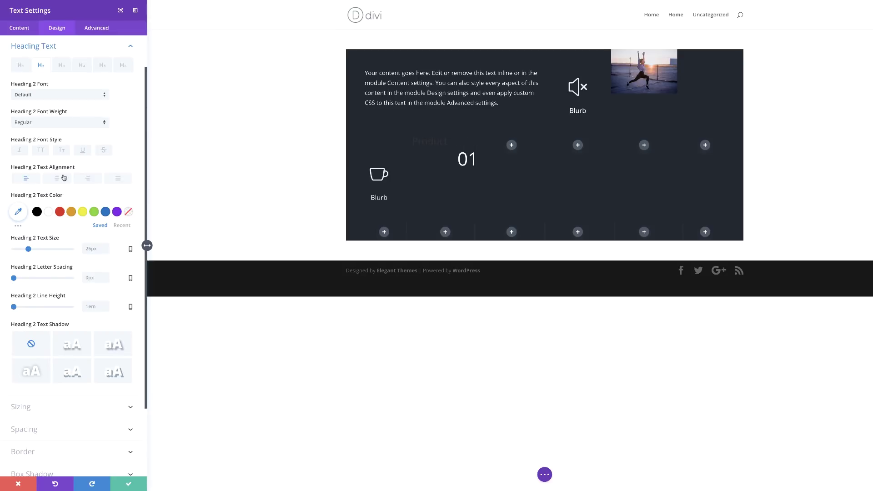
left_click(49, 212)
triple_click(95, 306)
type("3em")
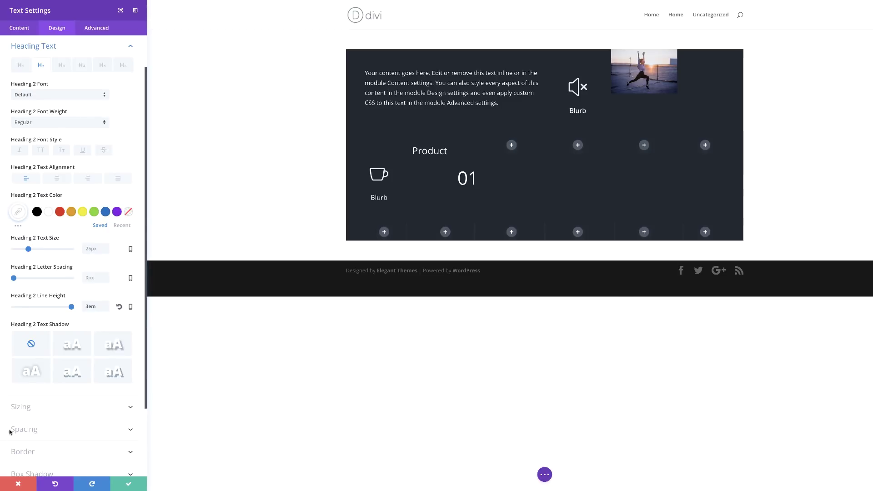
left_click(28, 429)
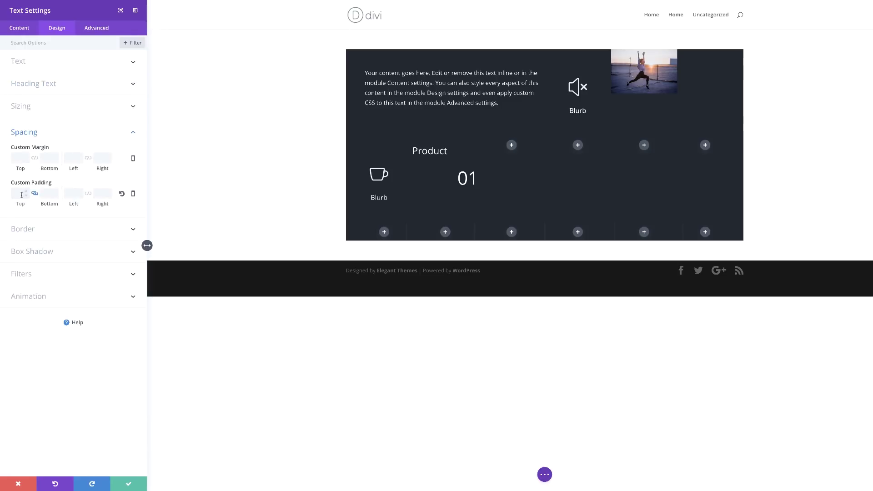
Give the Product Text module 2vw custom padding on all sides and save
left_click(16, 194)
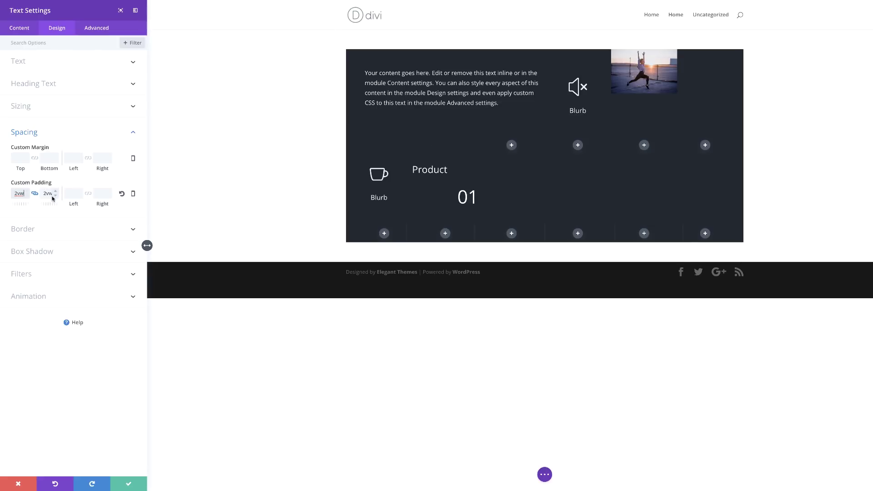
left_click(77, 195)
left_click(72, 193)
type("2vw")
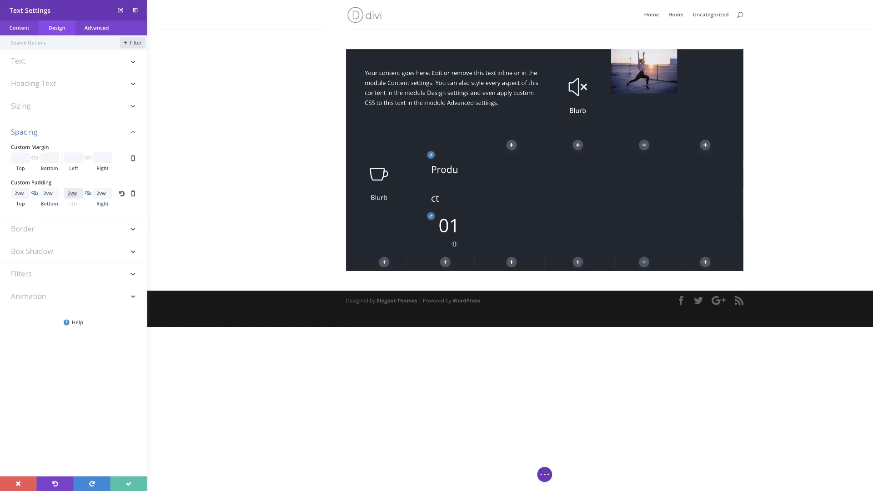
left_click(128, 486)
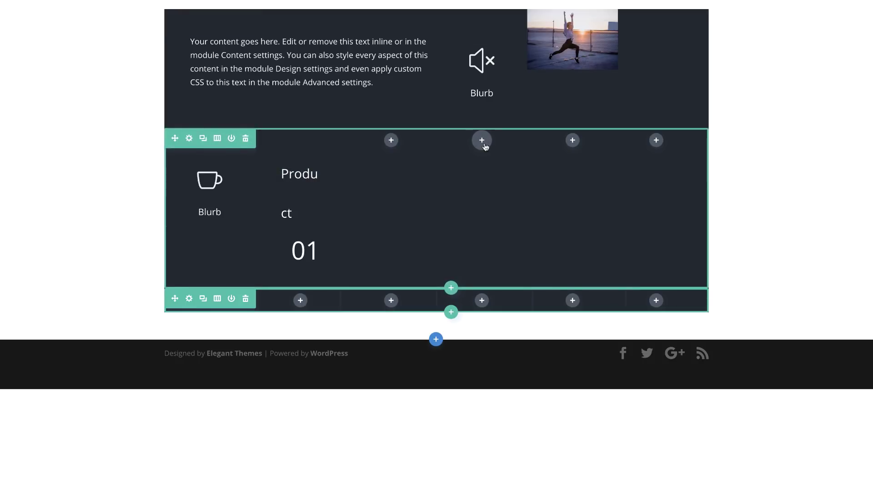
Paste Product 01 copies into two empty middle-row columns and three bottom-row columns
key("ctrl+v")
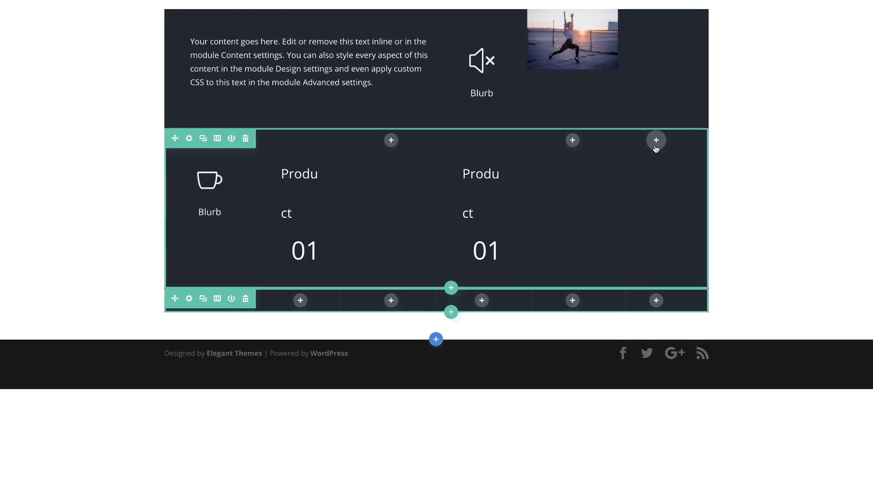
key("ctrl+v")
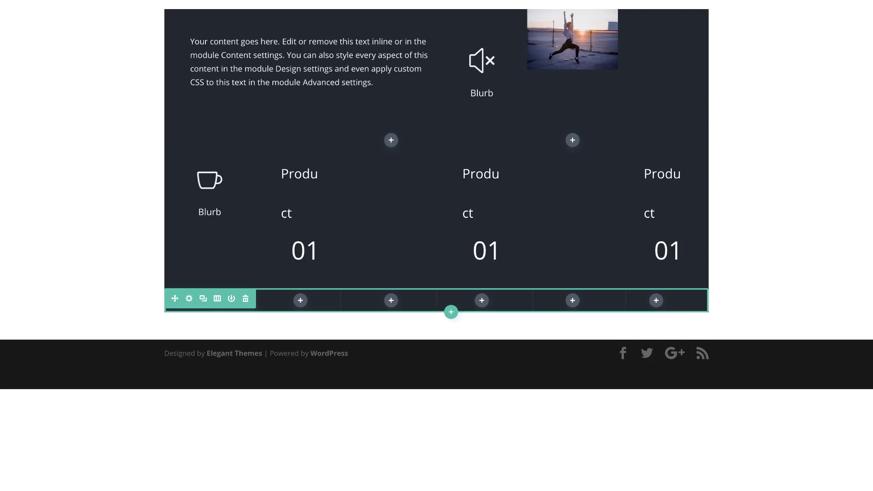
key("ctrl+v")
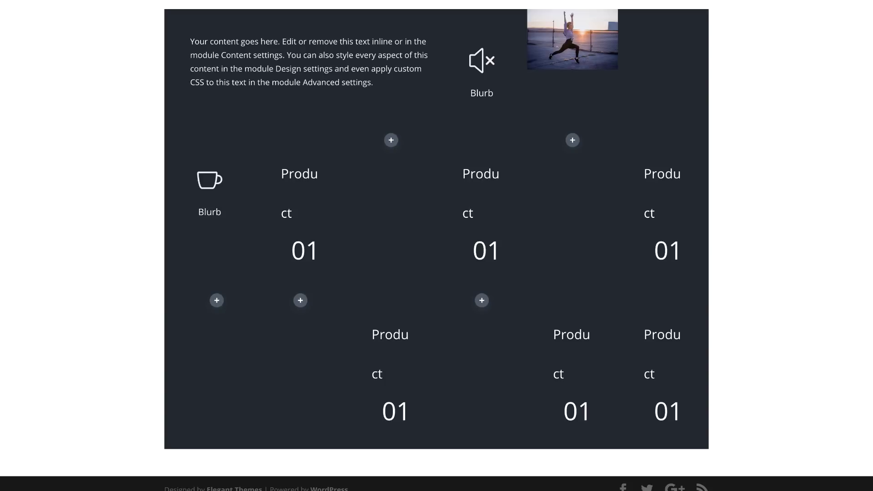
Add an Image module with the kicking kettlebell photo to an empty bottom-row column and save
left_click(300, 302)
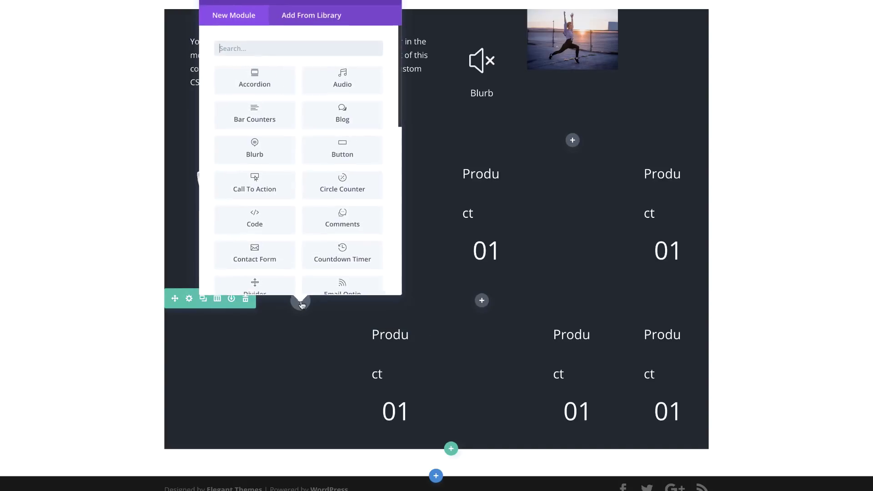
type("image")
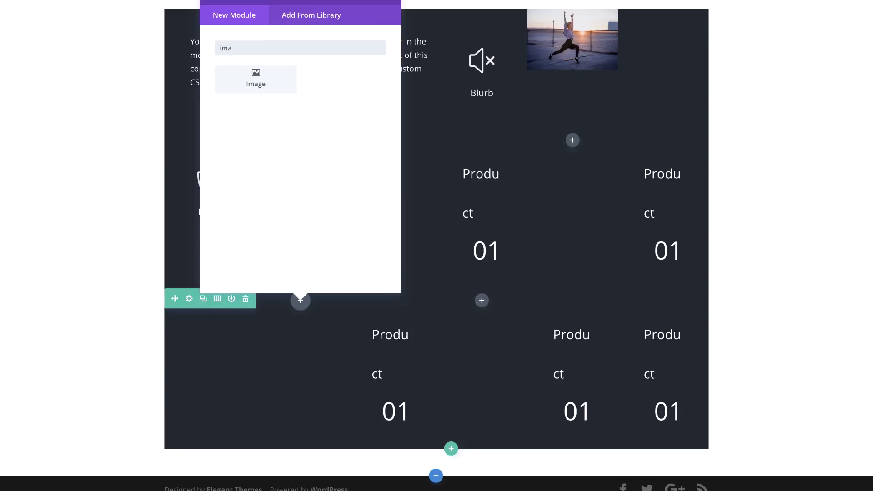
left_click(249, 83)
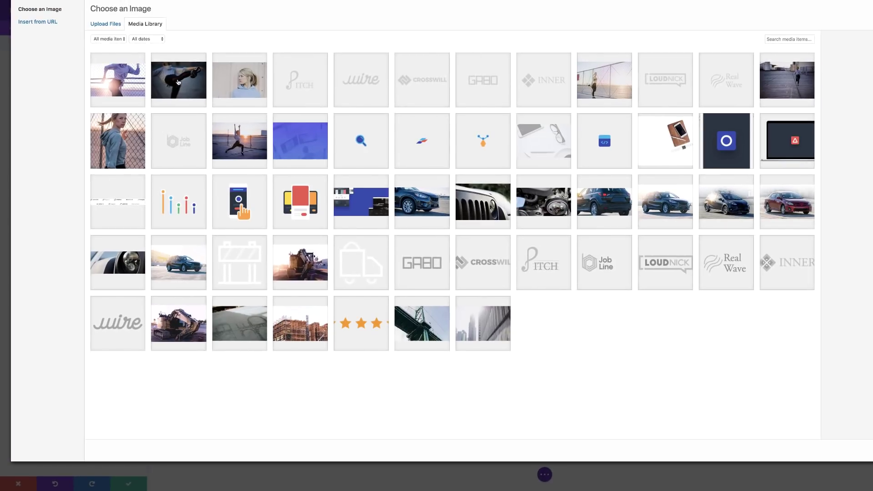
left_click(184, 82)
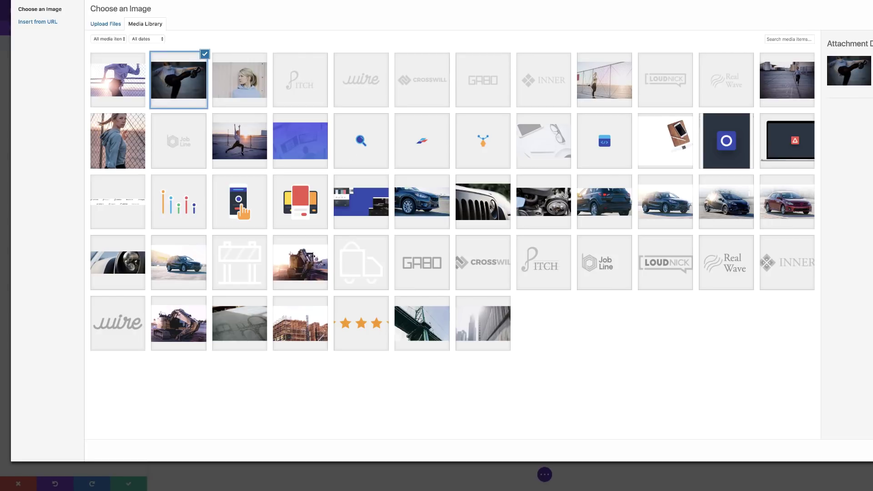
left_click(846, 451)
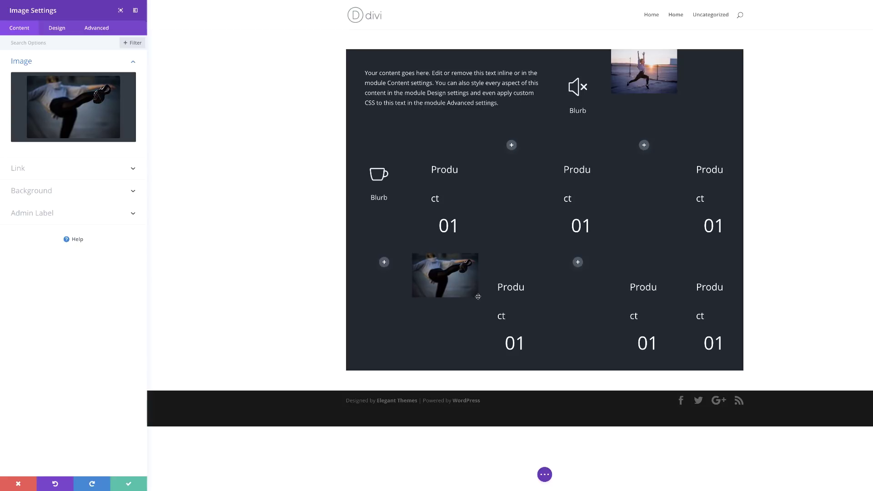
left_click(132, 484)
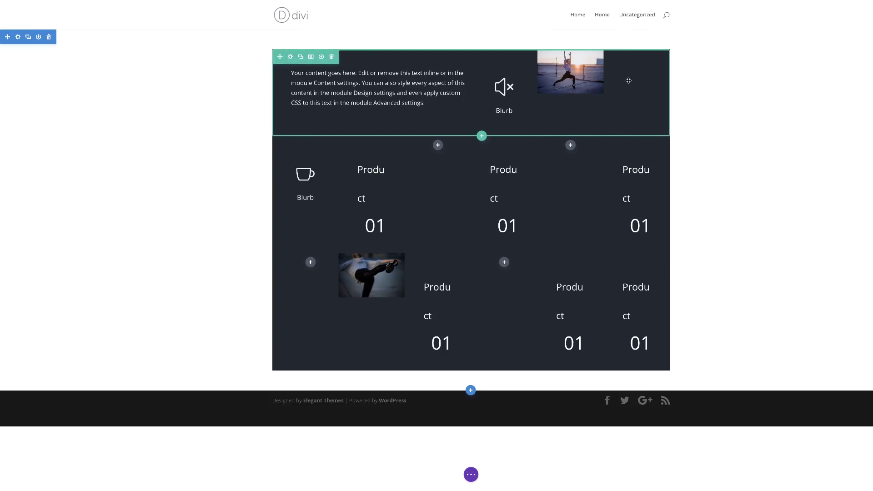
In Wireframe View, duplicate the Divider into the middle row's empty third and fifth columns
left_click(471, 475)
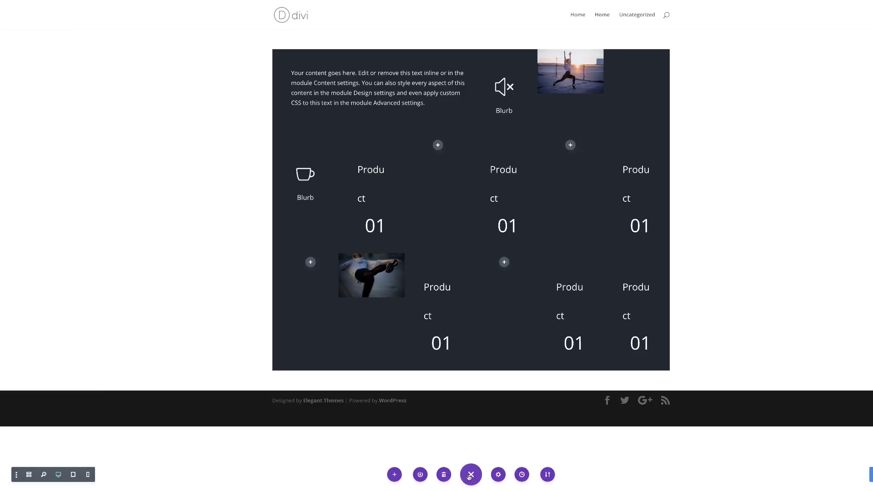
left_click(29, 475)
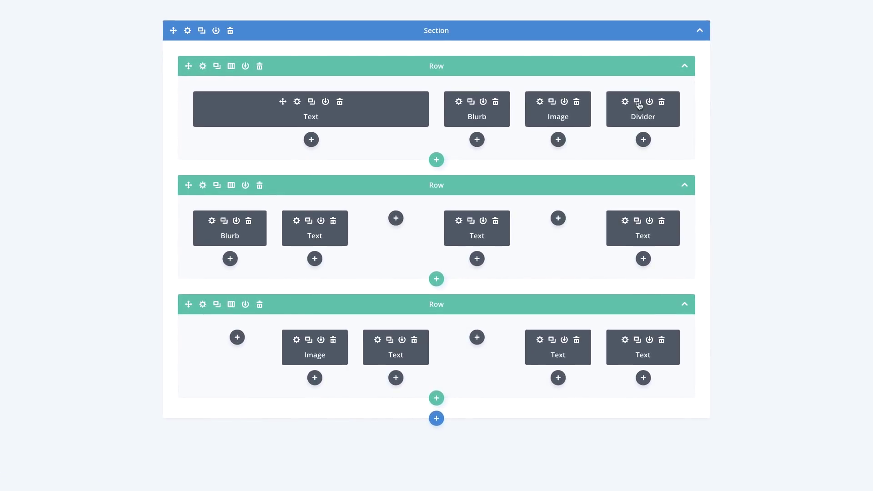
left_click(637, 102)
left_click(637, 142)
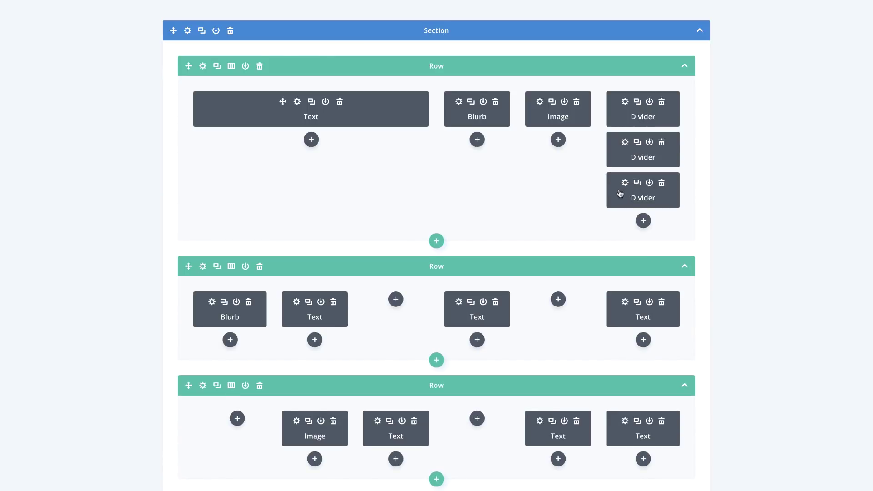
left_click_drag(618, 195, 398, 273)
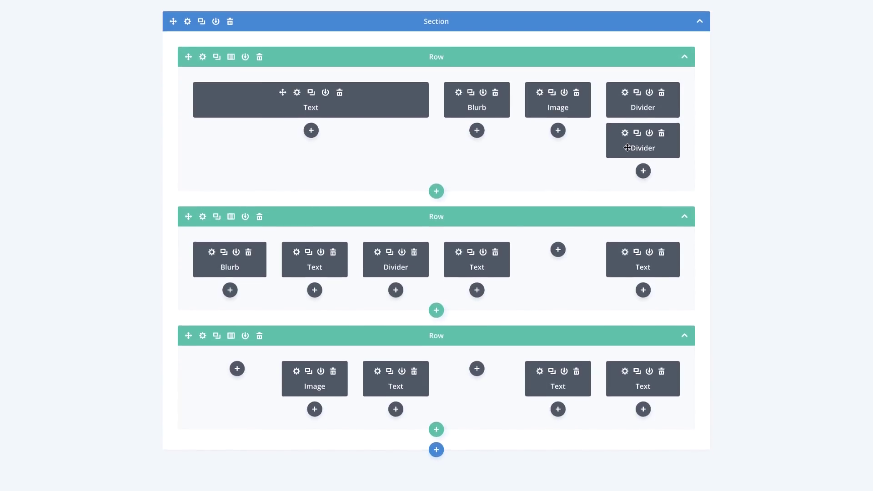
left_click_drag(517, 277, 545, 223)
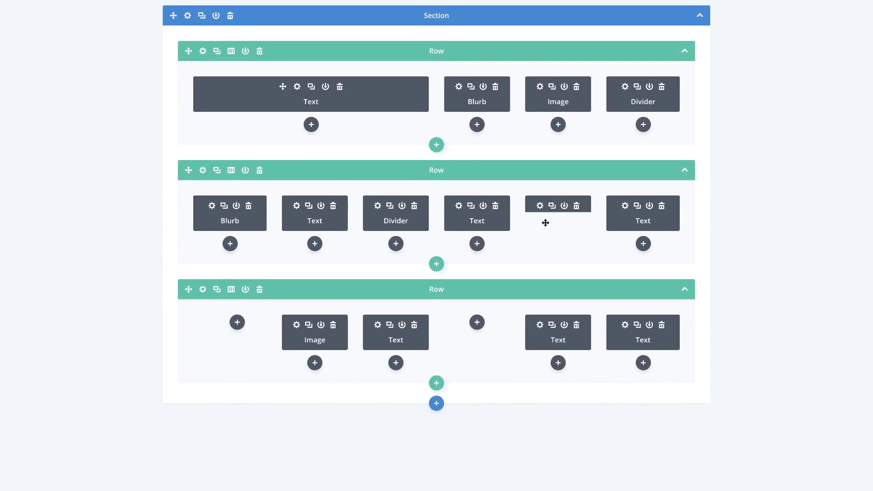
Duplicate Dividers into the bottom row's empty first and fourth columns, then return to normal view
left_click(552, 206)
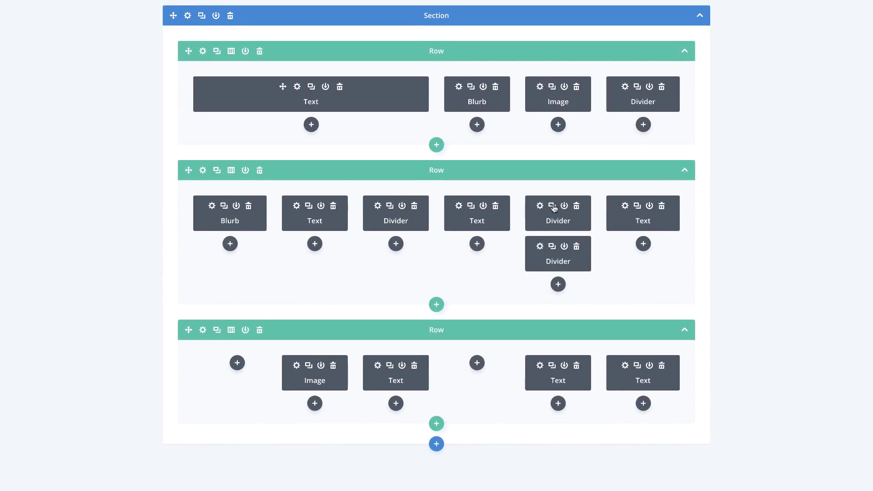
left_click(553, 207)
left_click_drag(527, 266, 220, 381)
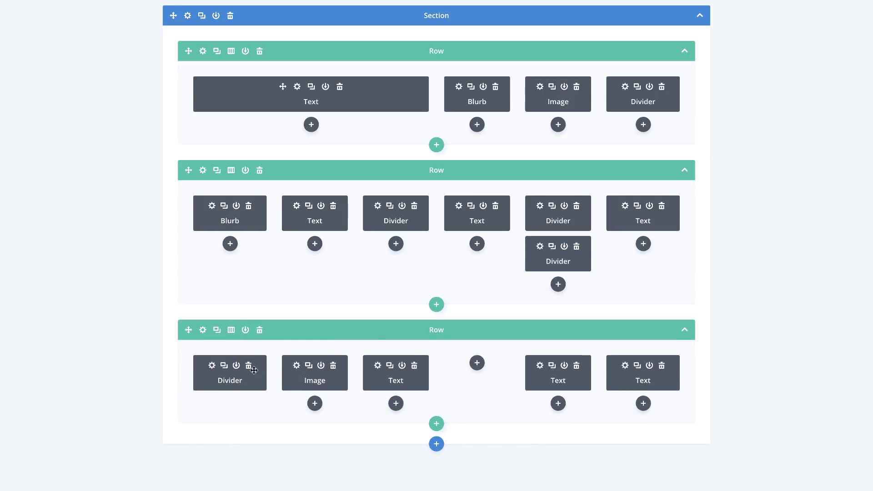
left_click_drag(545, 263, 479, 340)
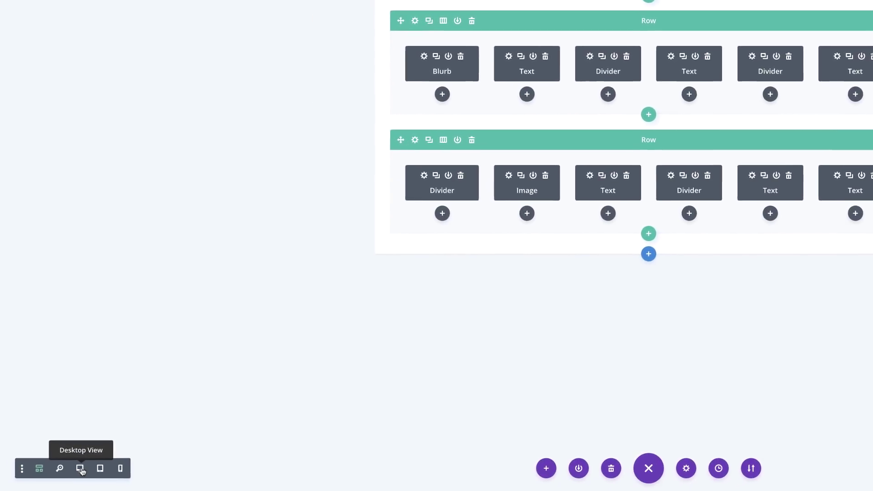
left_click(29, 490)
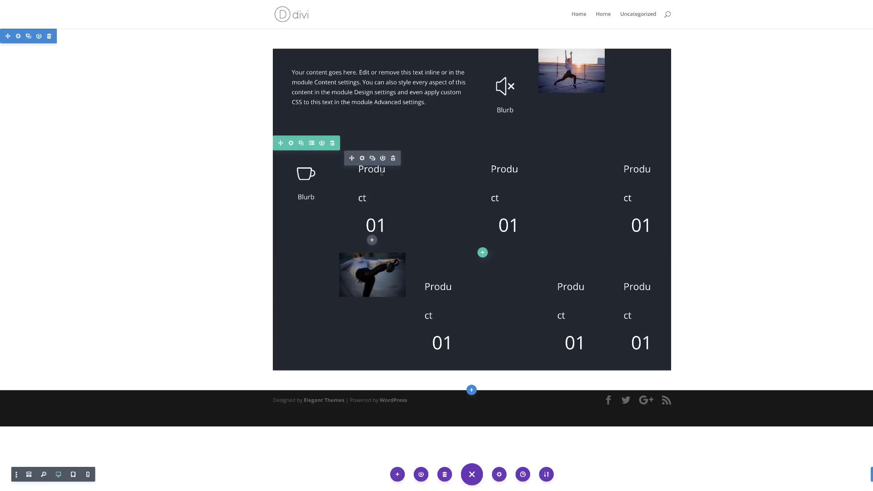
Shrink the first Product module's Heading 2 text size to 20px and save
left_click(375, 181)
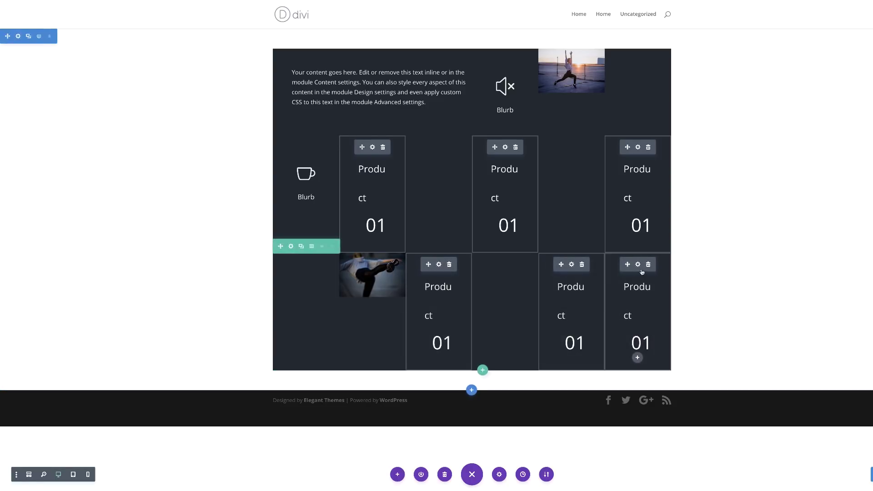
left_click(638, 265)
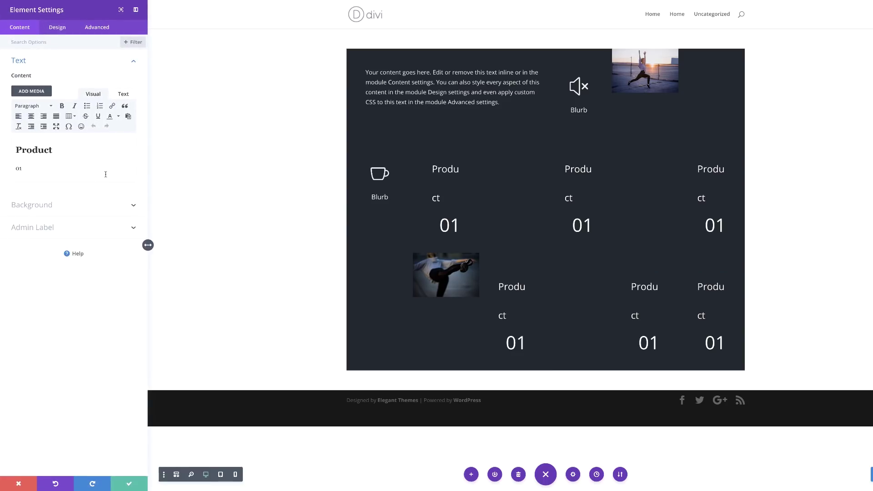
left_click(58, 28)
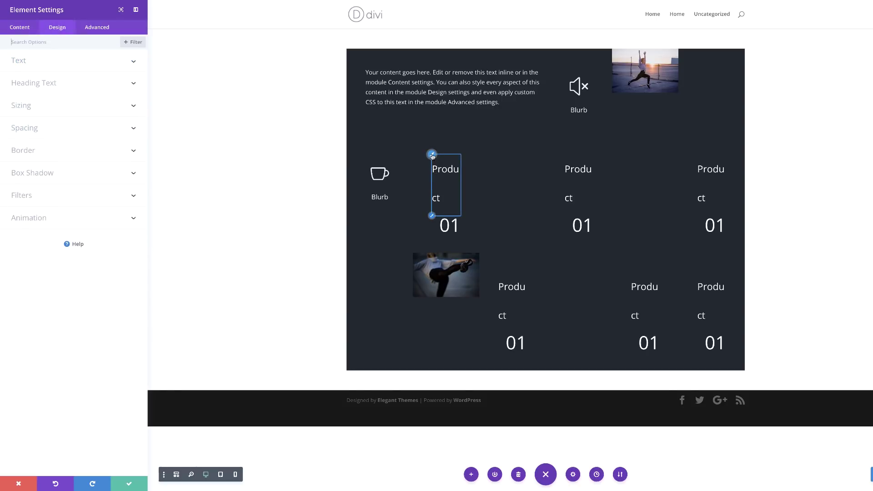
left_click(432, 156)
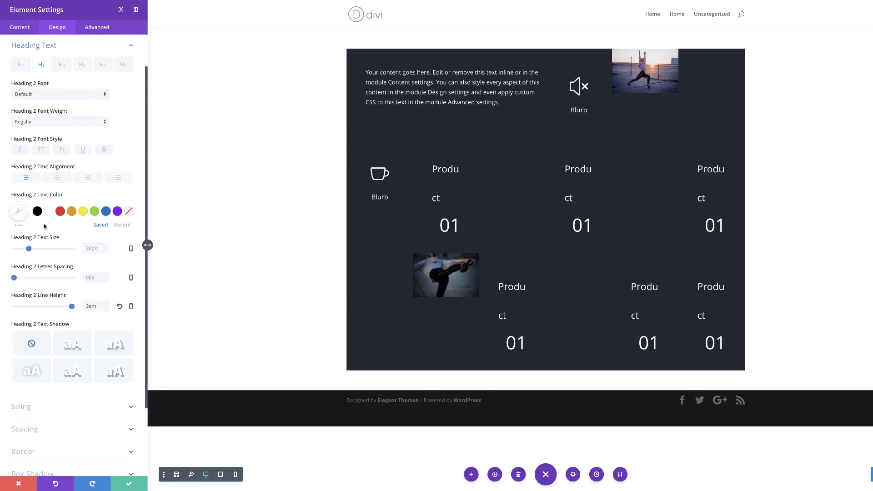
left_click_drag(28, 250, 25, 252)
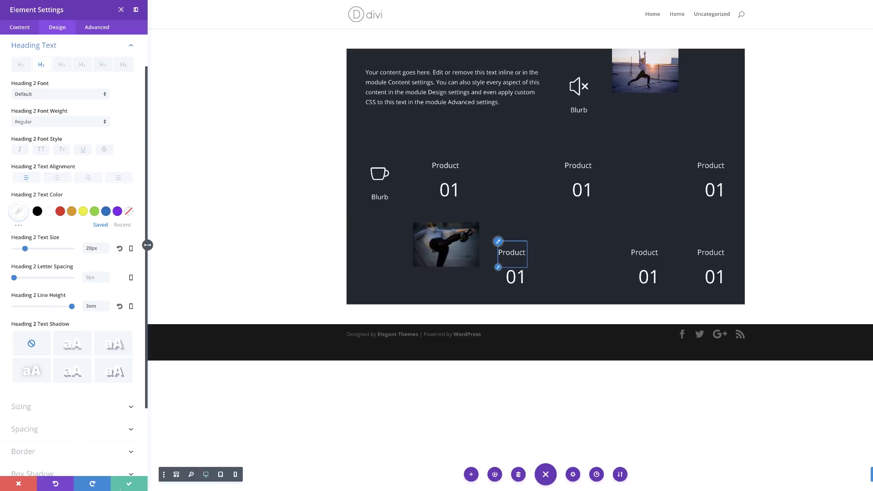
left_click(131, 483)
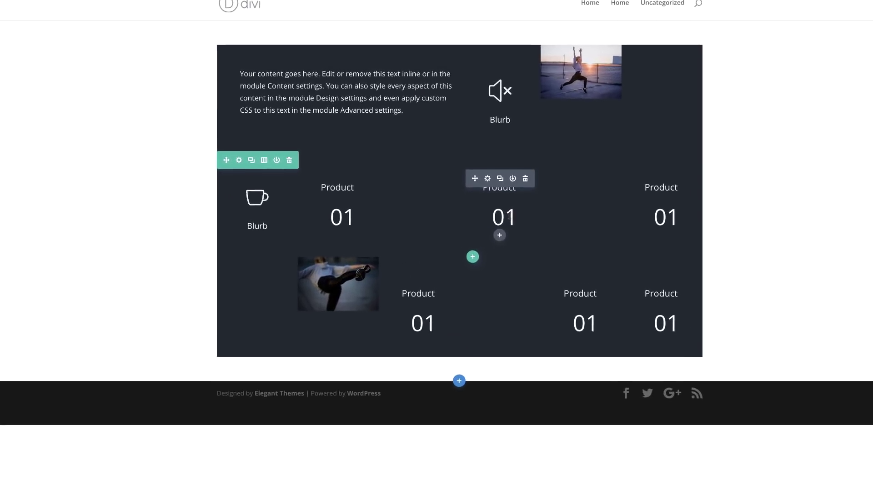
Change the last digit of products two to six to read 02, 03, 04, 05 and 06
left_click_drag(504, 218, 514, 216)
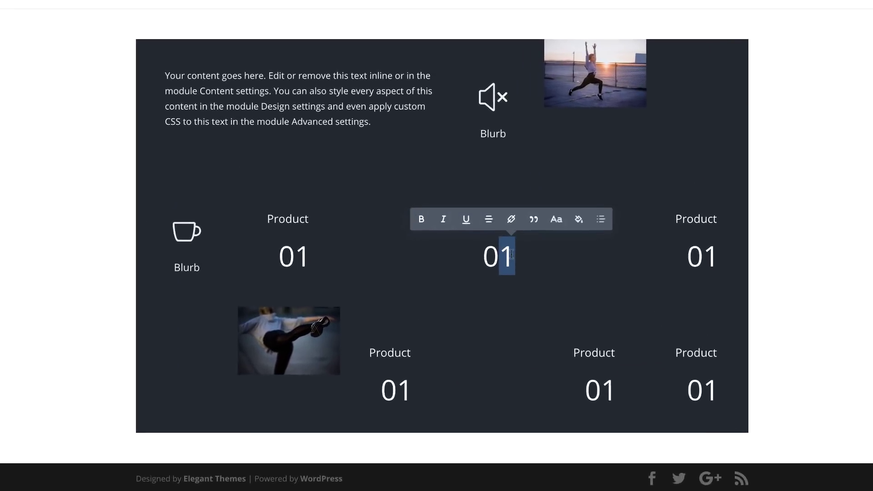
type("2")
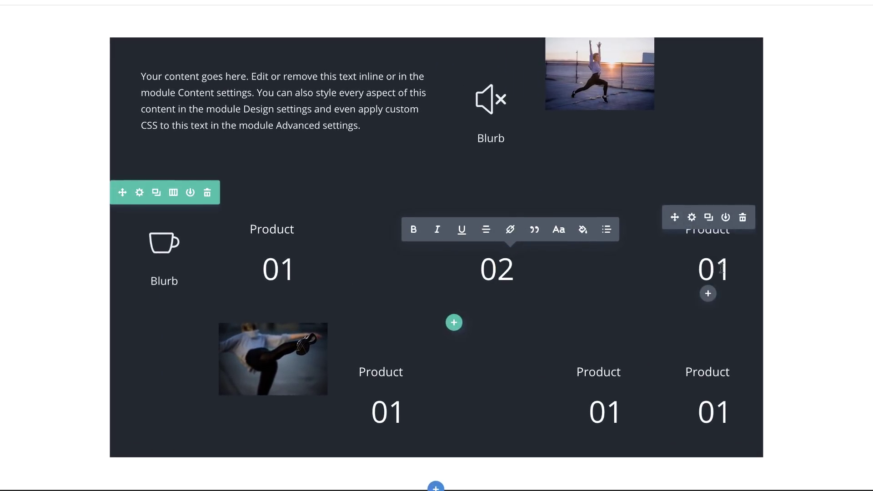
left_click_drag(715, 268, 732, 268)
type("3")
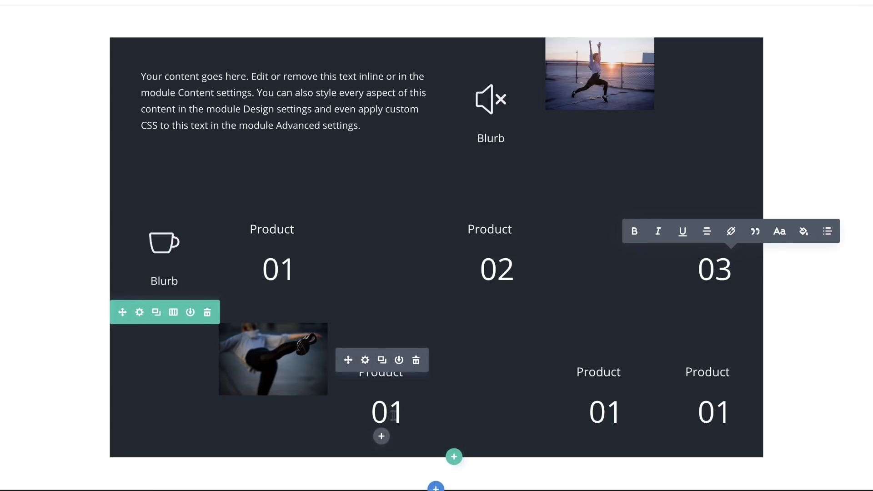
left_click_drag(388, 412, 404, 411)
type("4")
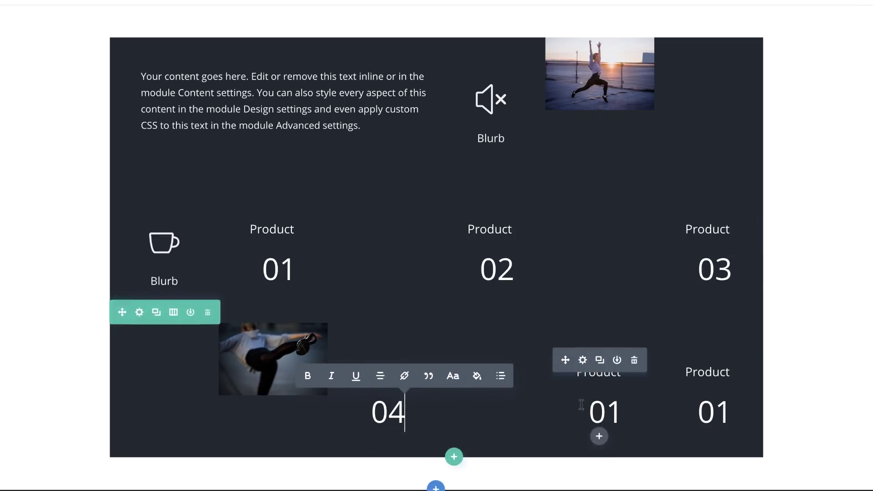
left_click_drag(607, 412, 630, 409)
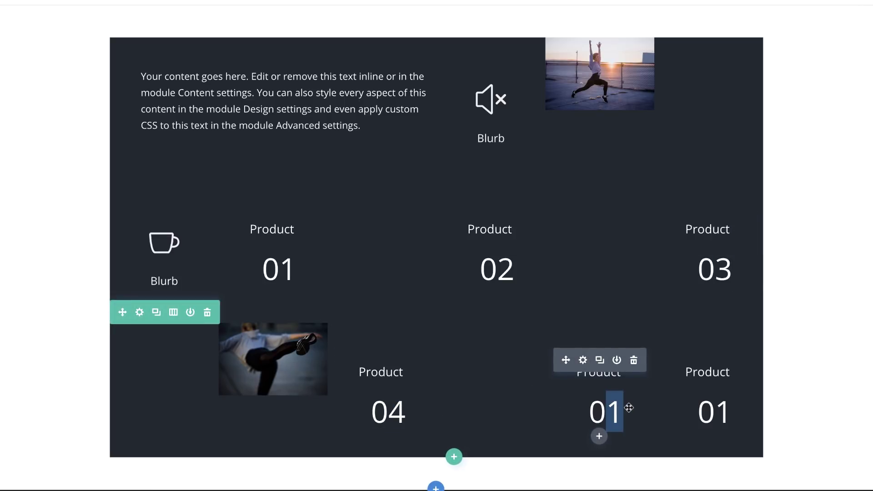
type("5")
left_click_drag(716, 411, 734, 413)
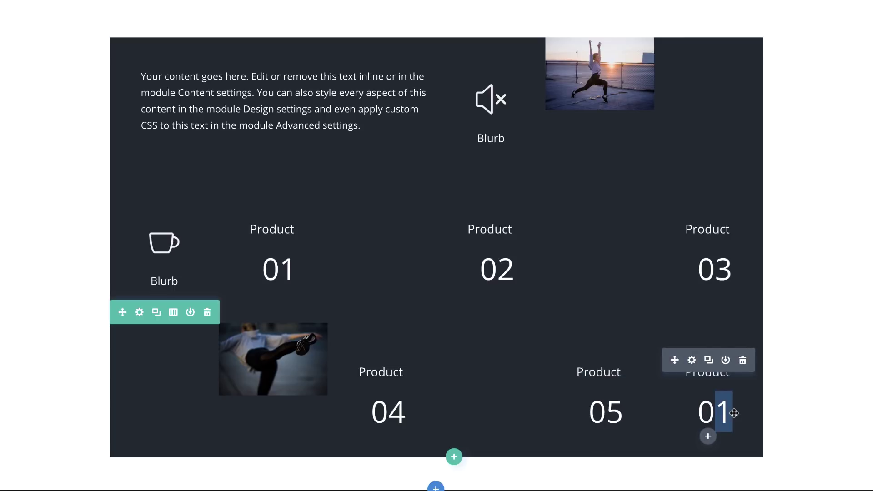
type("6")
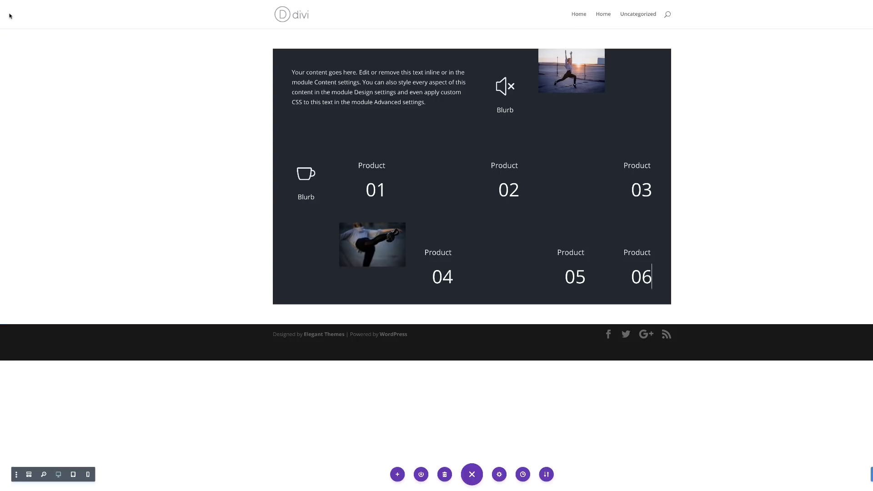
Duplicate the dark product section and bring up the copy's top image settings
left_click(30, 37)
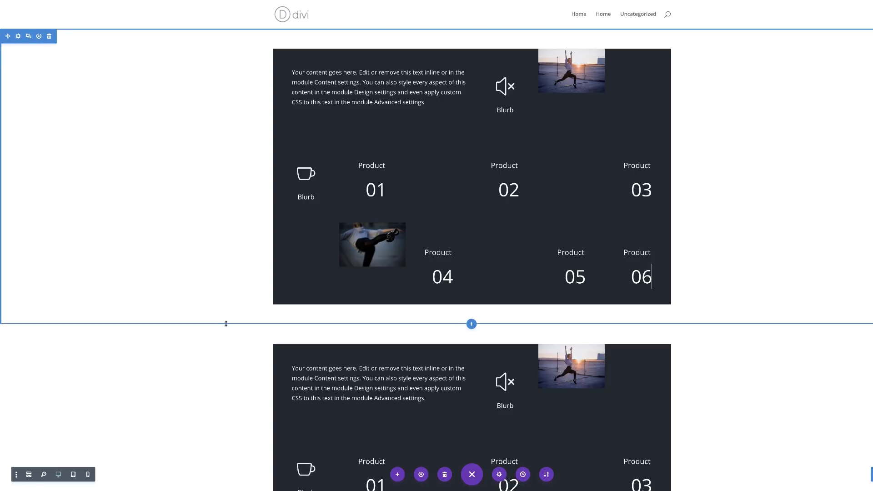
scroll(211, 318, "down", 2)
scroll(203, 317, "down", 2)
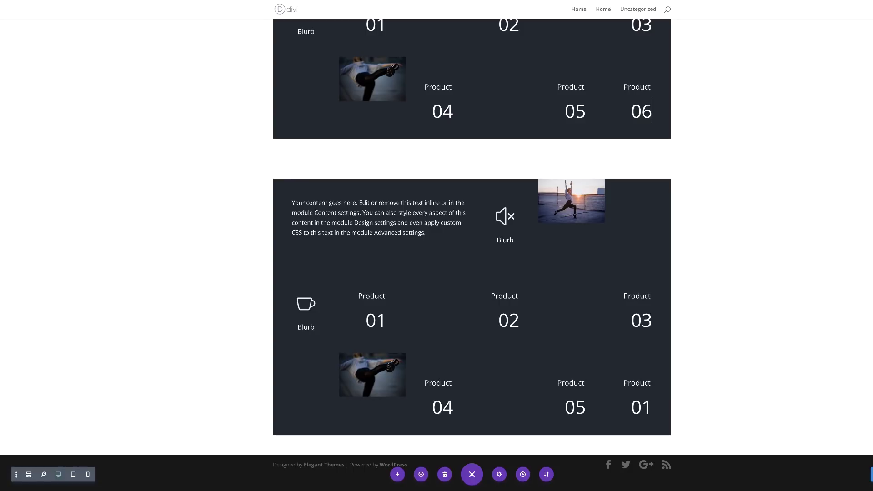
mouse_move(568, 186)
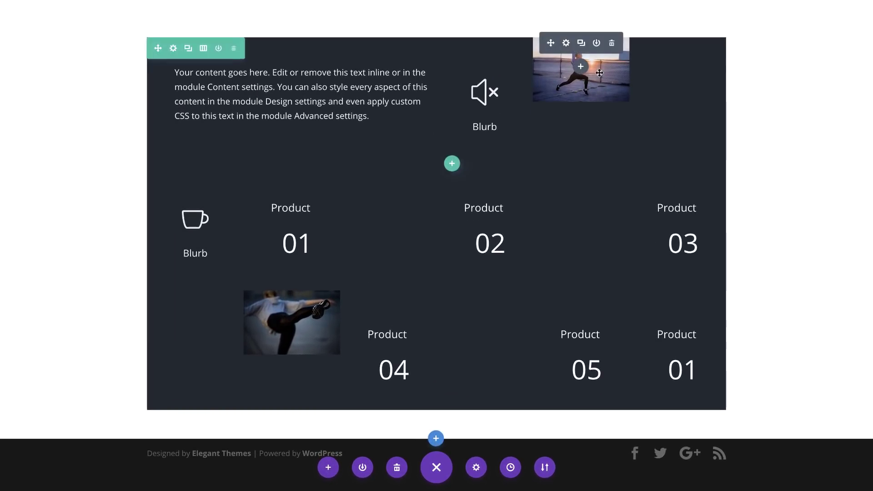
left_click(566, 43)
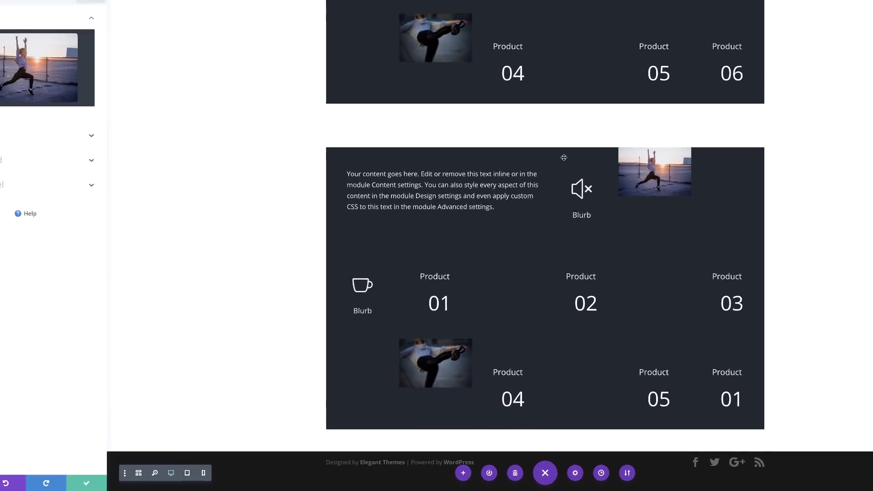
Give the copied section's top image a 100% right margin and save it
left_click(58, 28)
left_click(37, 112)
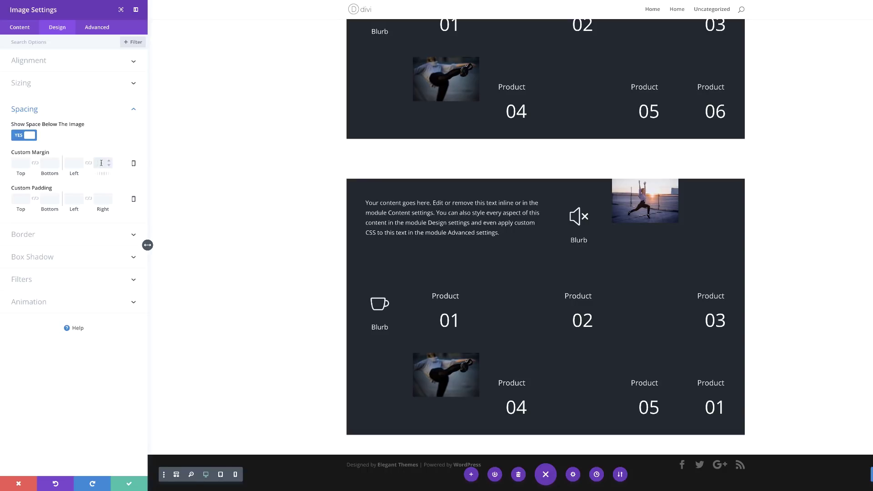
type("100%")
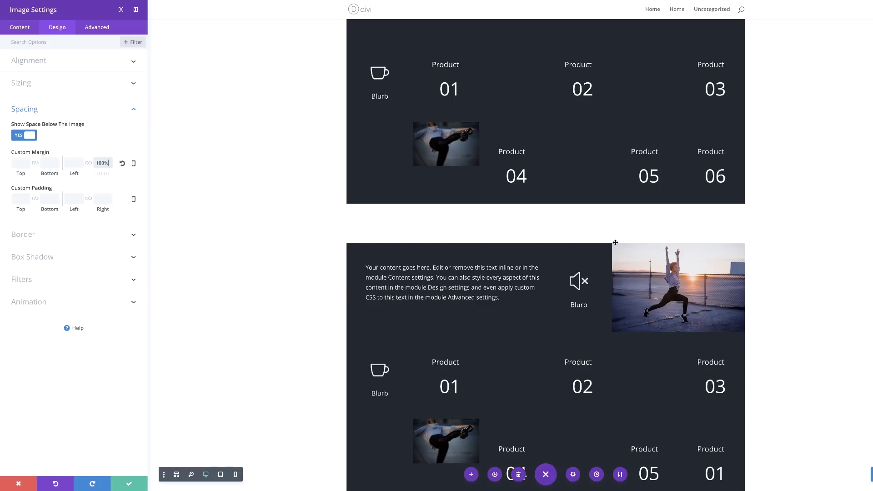
scroll(792, 334, "up", 3)
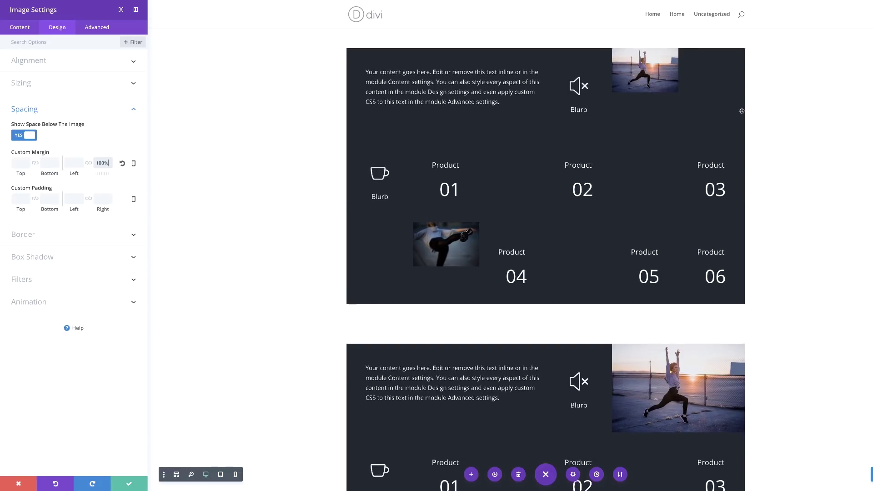
scroll(751, 109, "down", 3)
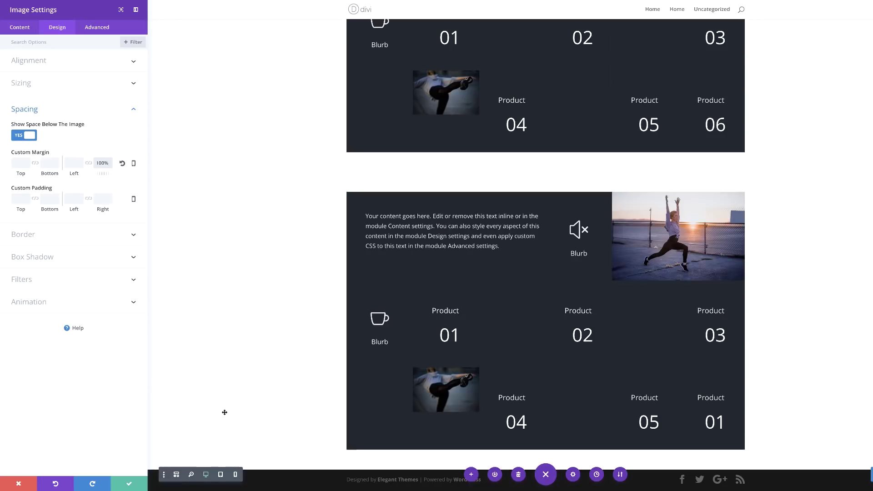
left_click(132, 486)
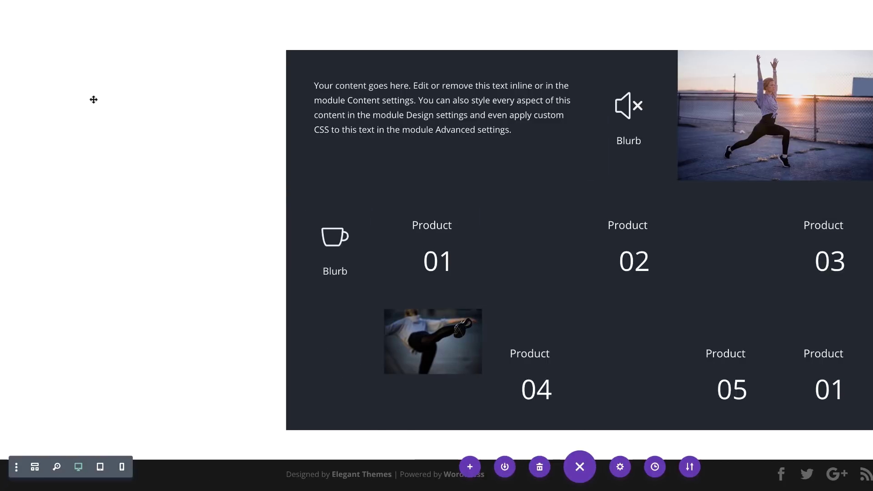
Apply 2vw custom padding on all sides of the copy's first Product module and save
left_click(57, 27)
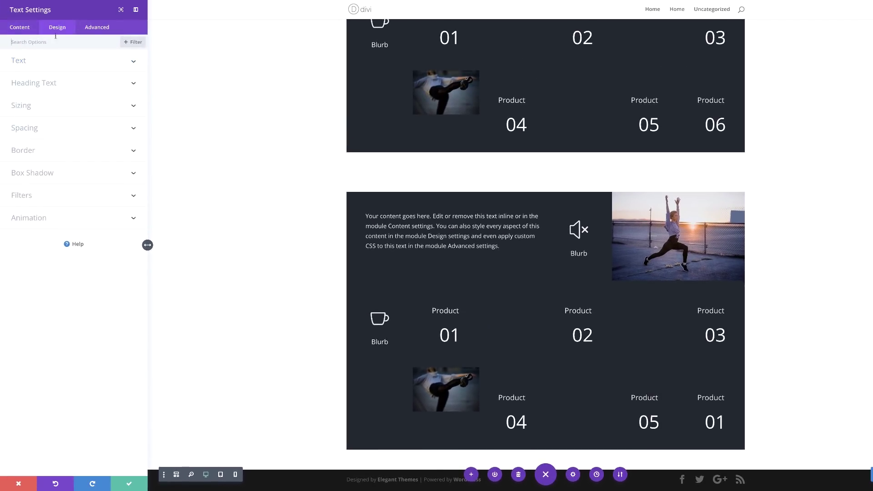
left_click(29, 108)
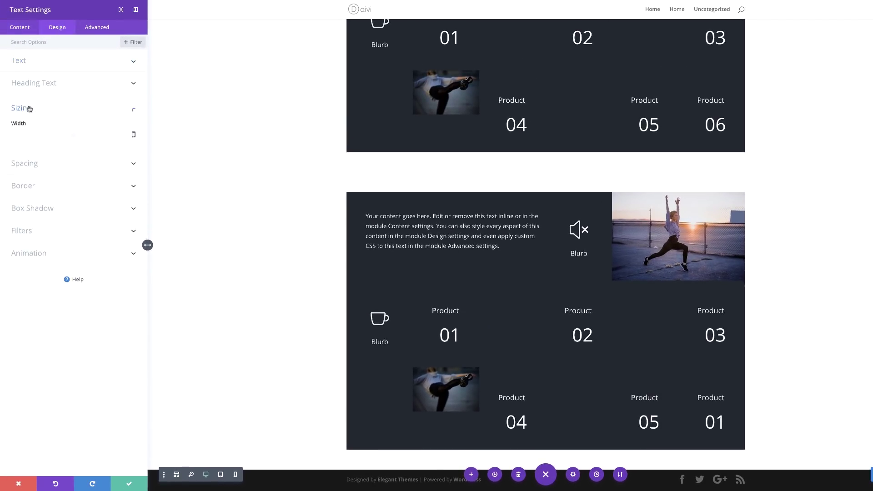
left_click(32, 165)
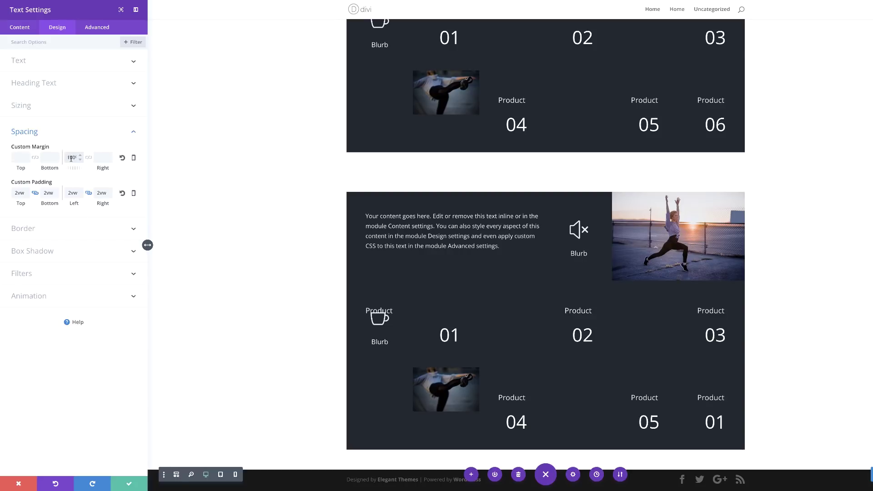
left_click(130, 484)
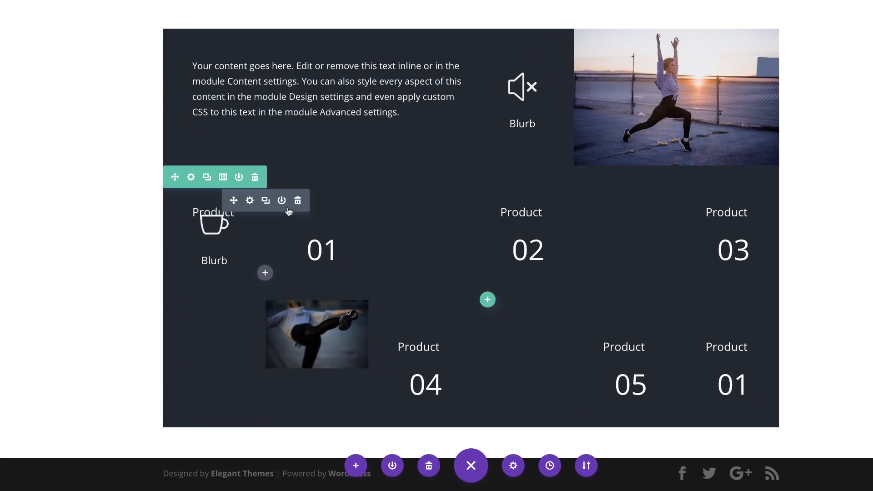
Copy the first Product module's styles and paste them onto products 03 and 05
right_click(288, 210)
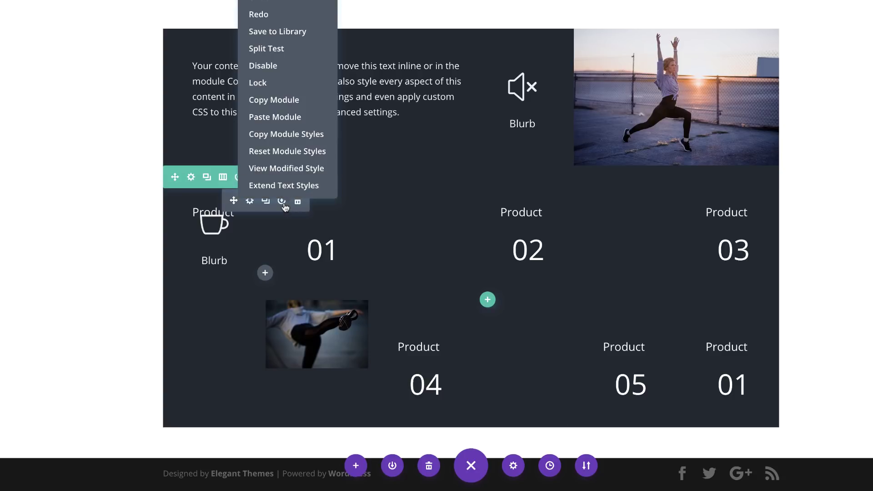
left_click(285, 134)
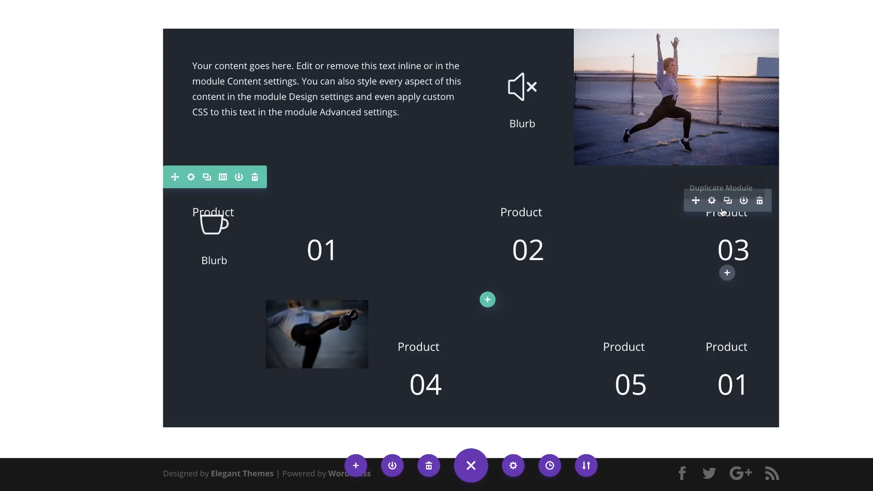
right_click(724, 211)
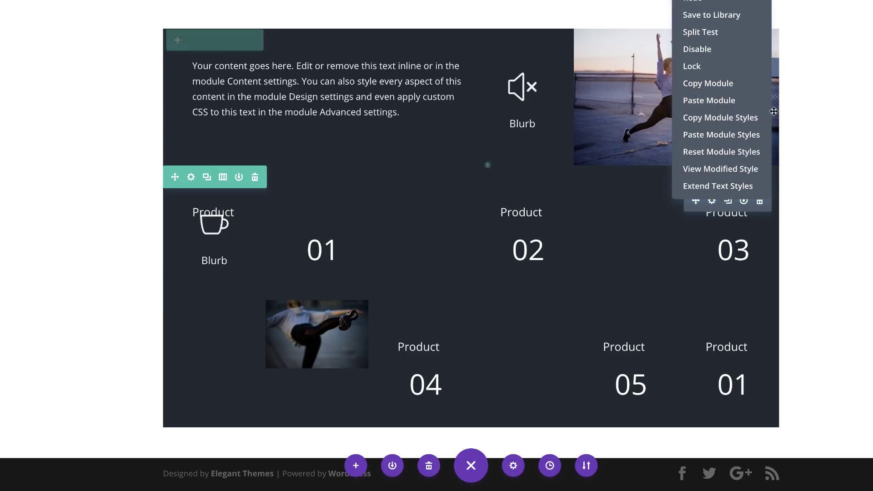
left_click(761, 136)
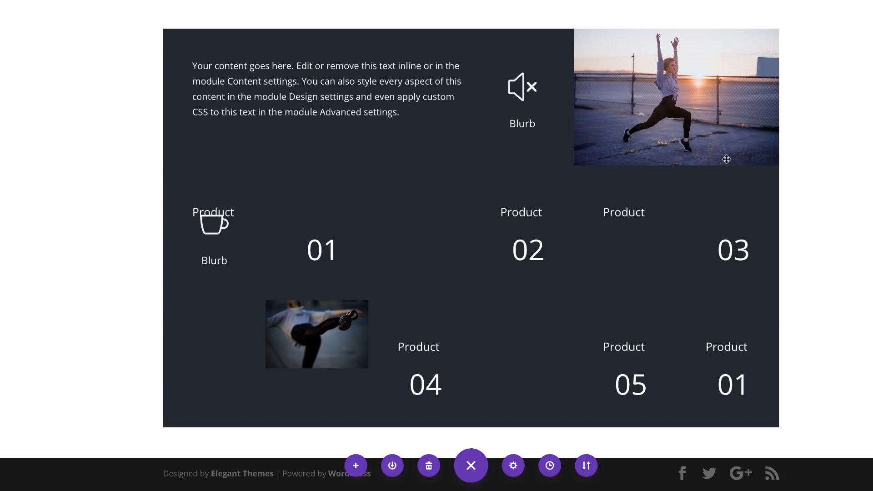
right_click(604, 347)
left_click(624, 269)
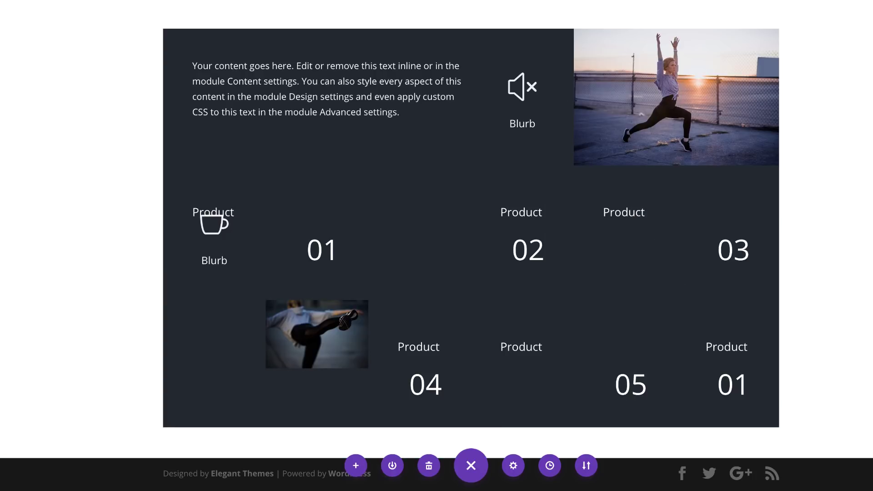
scroll(129, 308, "down", 1)
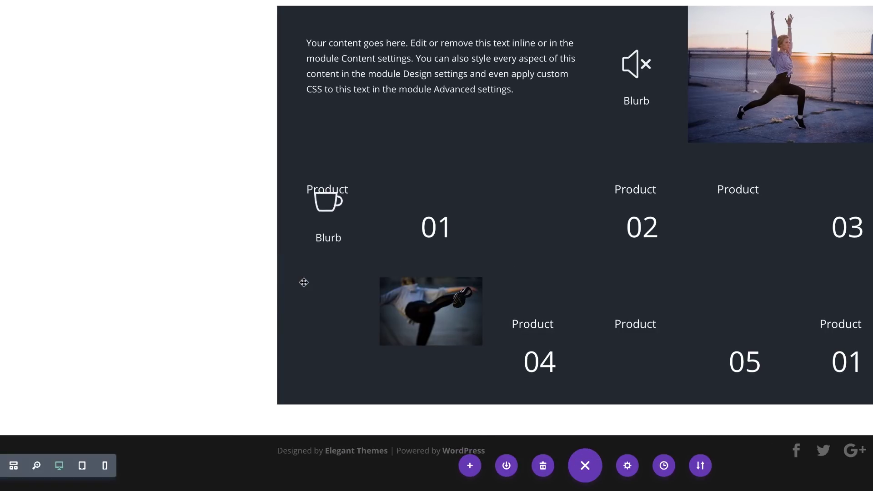
Set the copy's lower kettlebell image left margin to -100% and save
left_click(304, 283)
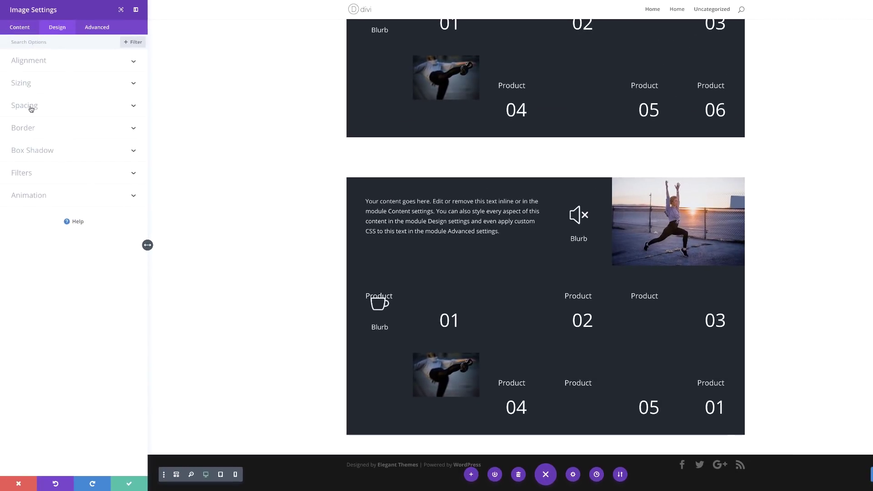
left_click(27, 109)
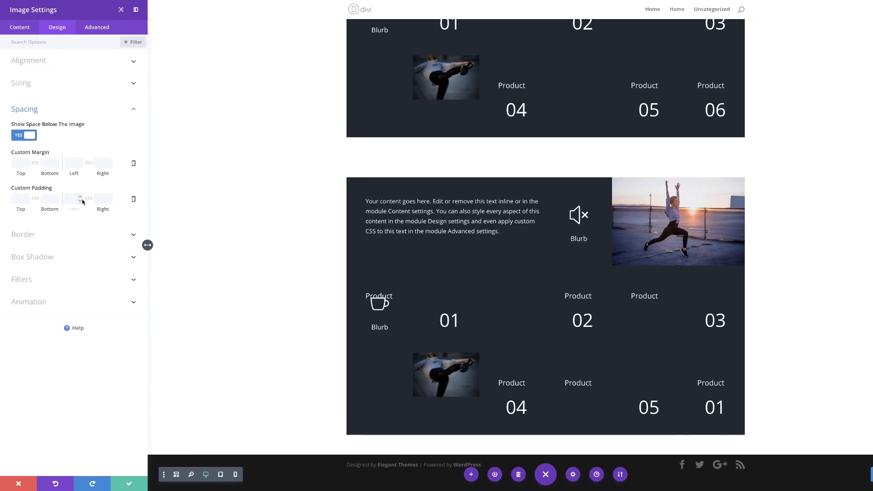
left_click(70, 164)
type("100")
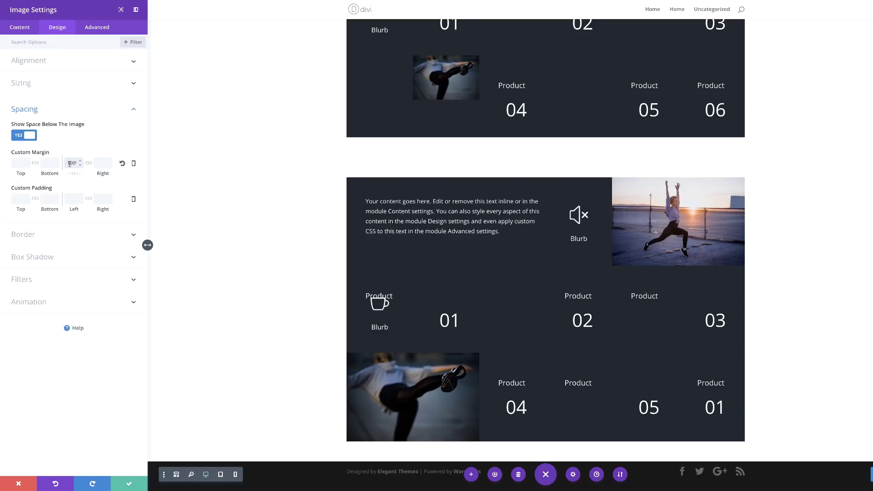
type("%")
key("Home")
type("-")
key("Return")
left_click(129, 485)
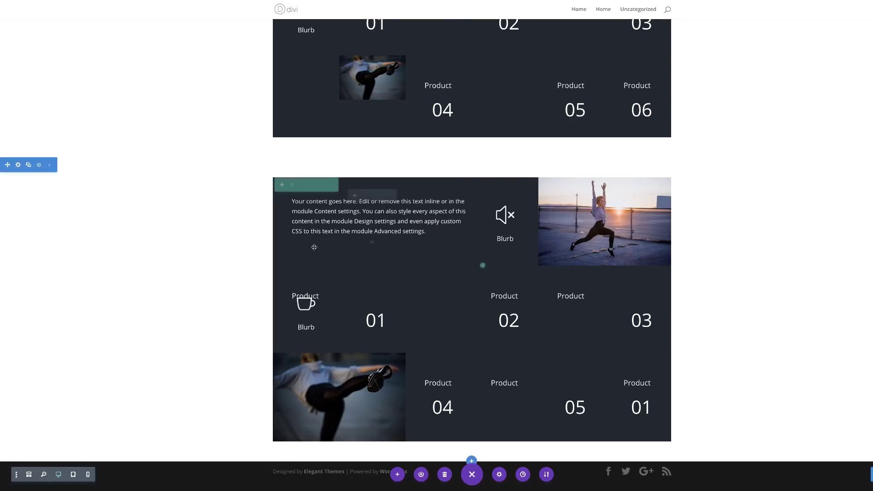
Give column 1 of the copied middle row a light grey #eeeeee background
left_click(292, 186)
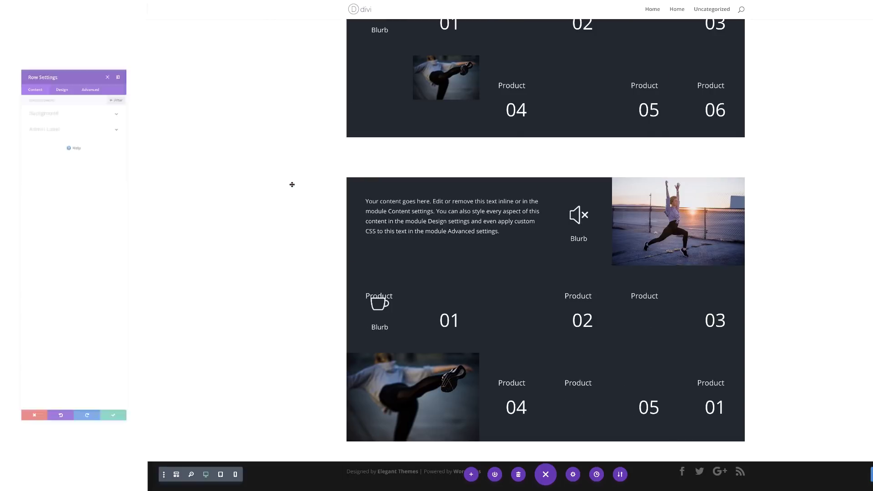
left_click(42, 62)
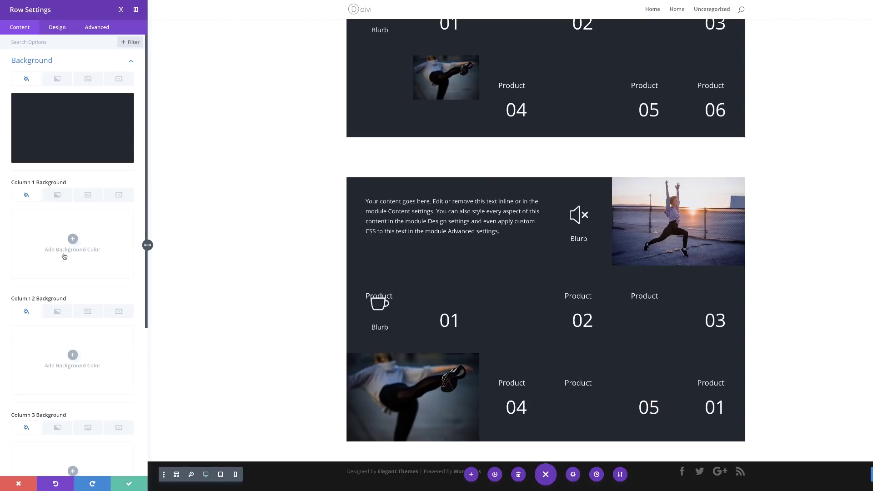
left_click(73, 238)
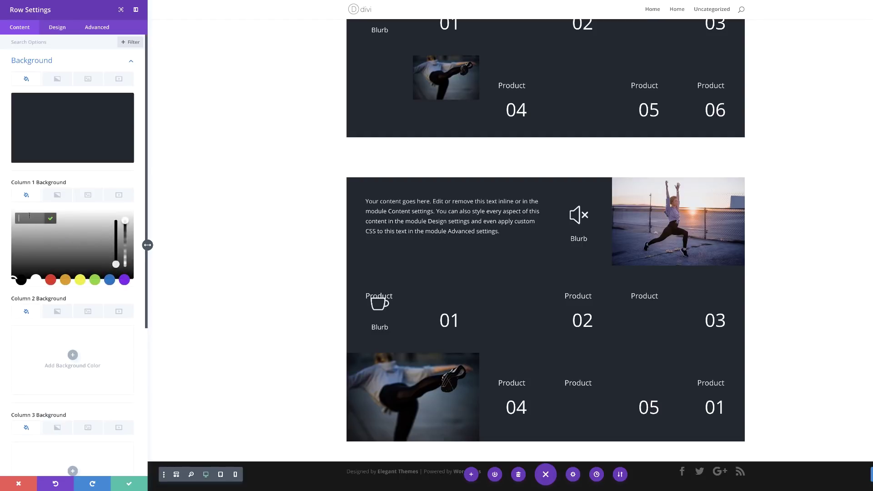
left_click(86, 262)
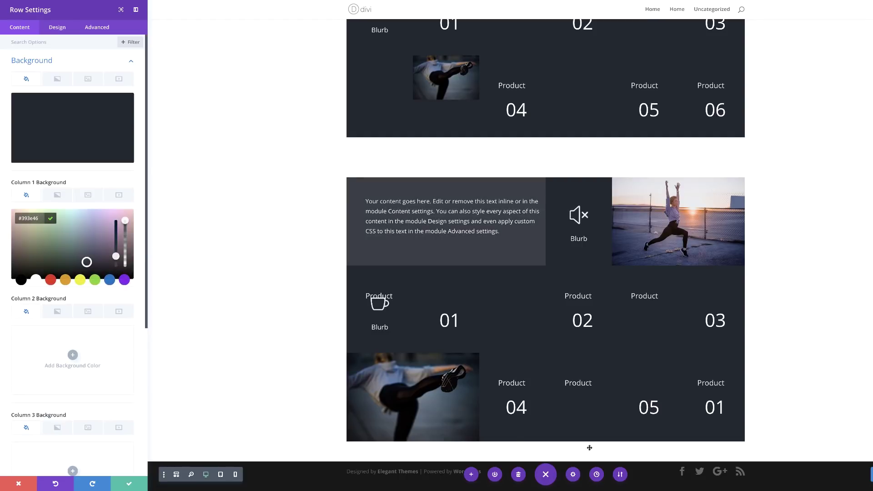
left_click(140, 482)
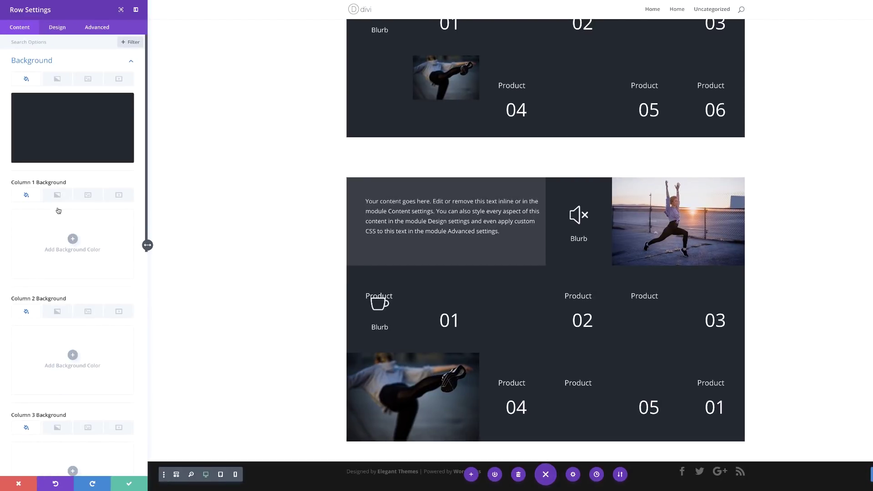
left_click(72, 240)
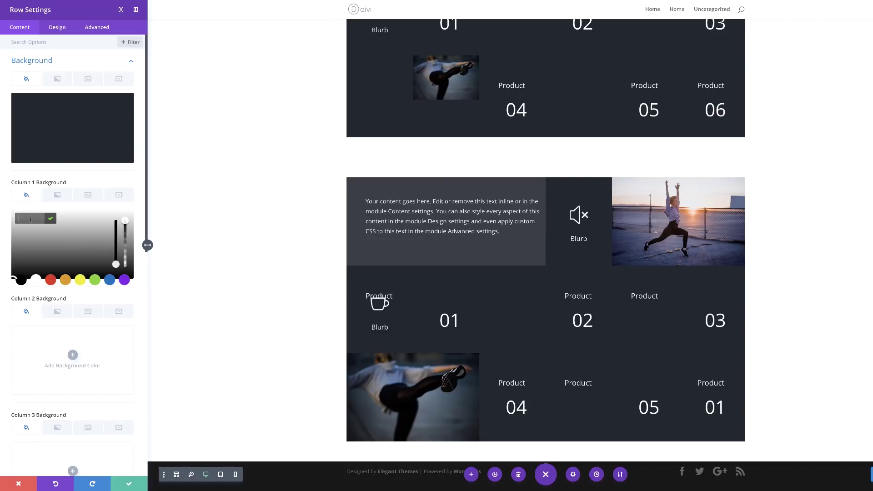
key("ctrl+v")
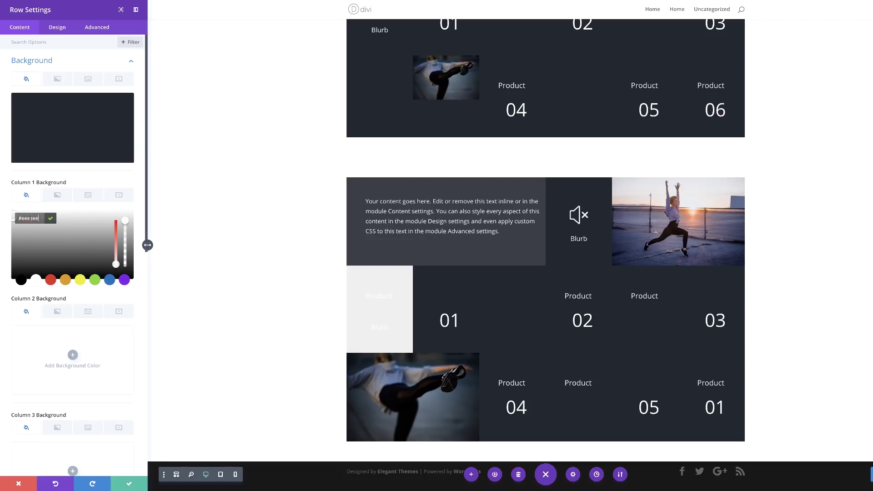
left_click(131, 485)
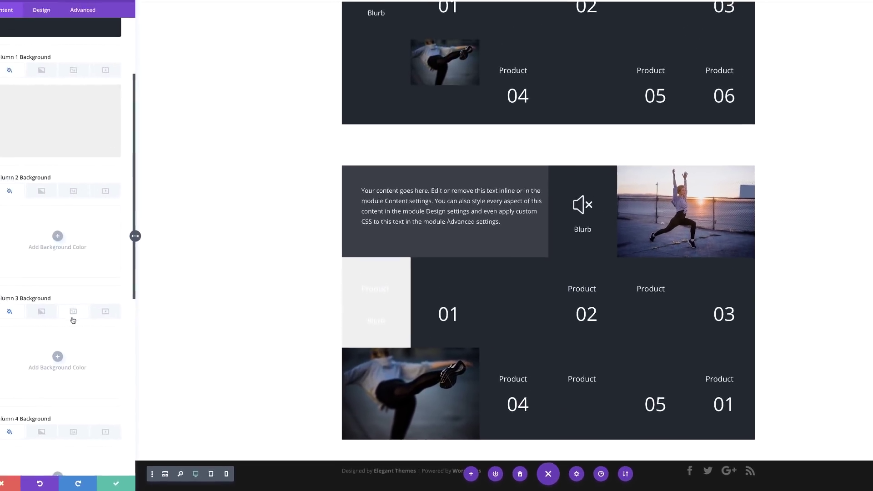
Set column 4 to purple #7971ea and column 5 to dark grey #393e46, then save
scroll(73, 321, "down", 2)
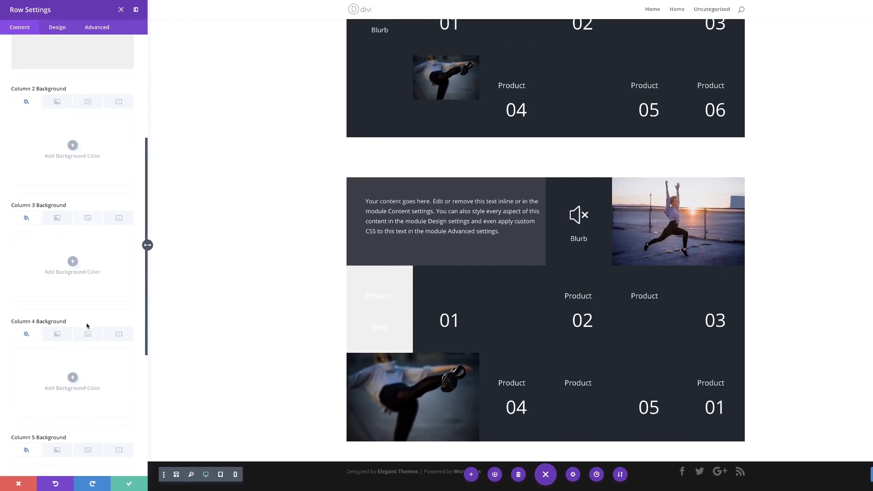
left_click(59, 372)
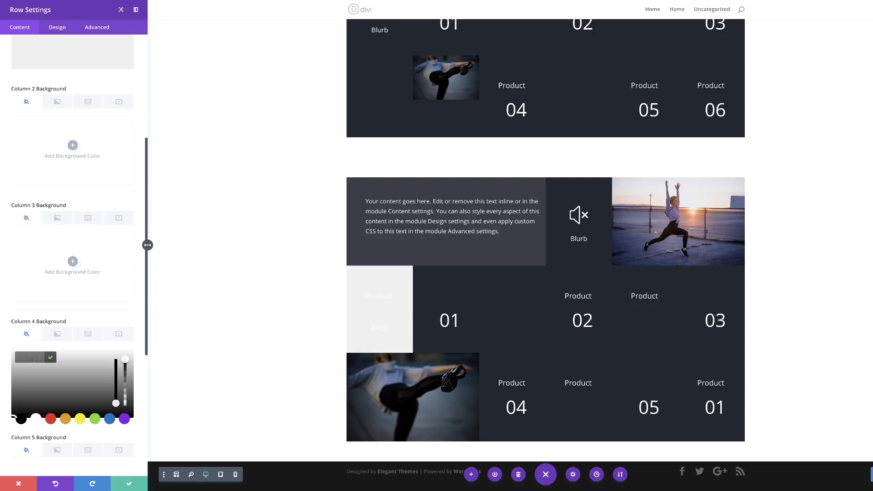
key("ctrl+v")
scroll(54, 365, "down", 4)
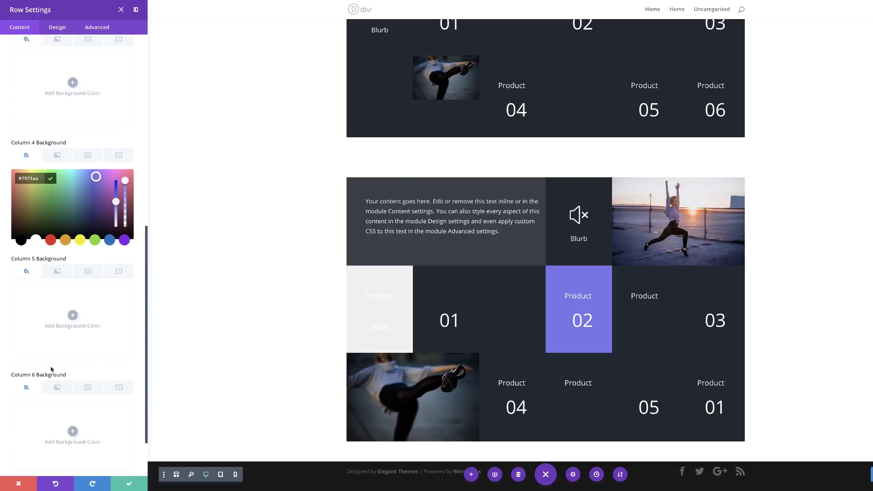
left_click(73, 315)
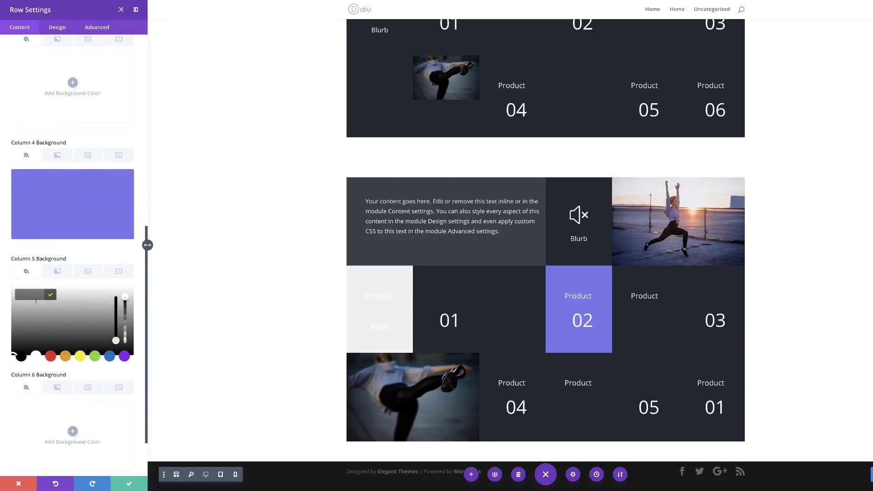
key("ctrl+v")
left_click(128, 486)
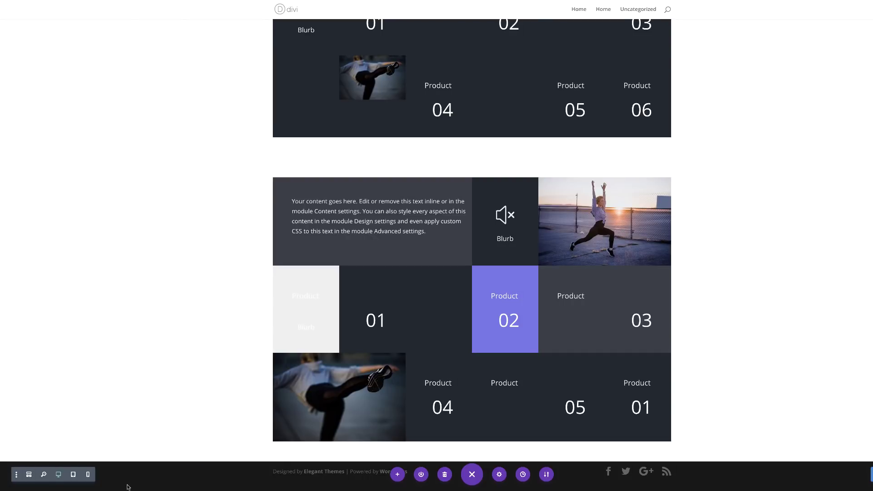
mouse_move(291, 348)
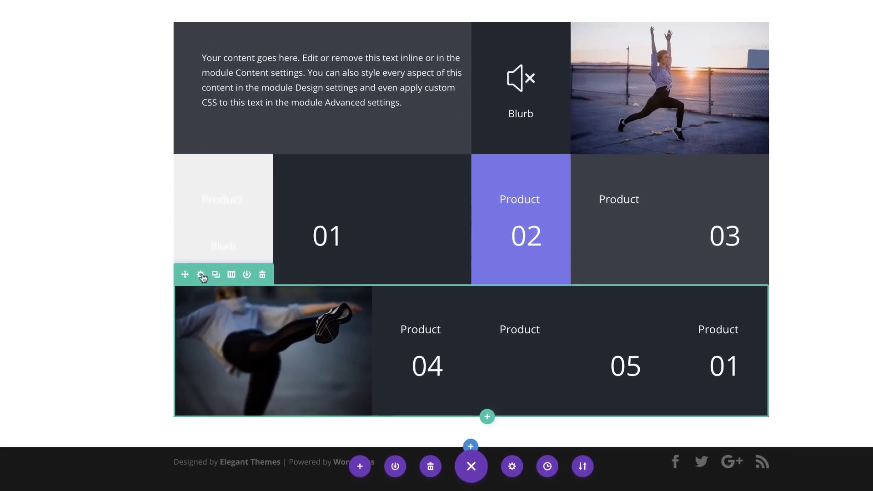
Give bottom-row columns 3 and 6 purple #7971ea backgrounds and save the row
left_click(200, 275)
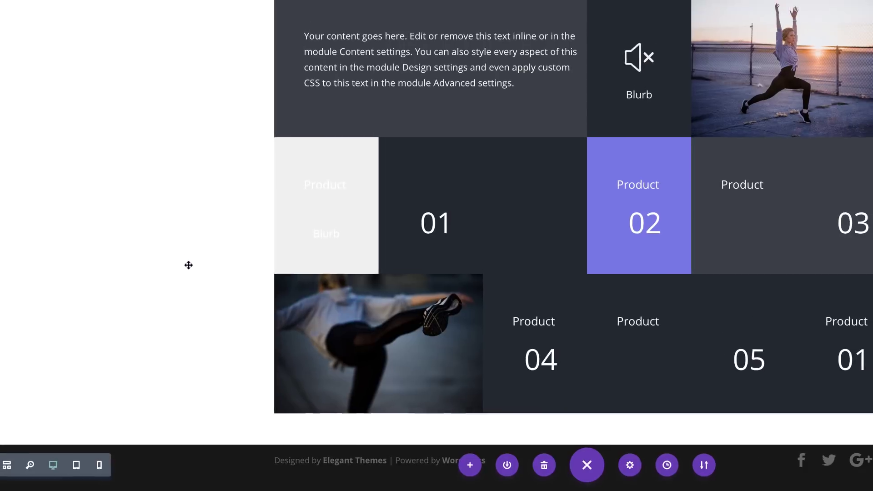
left_click(56, 61)
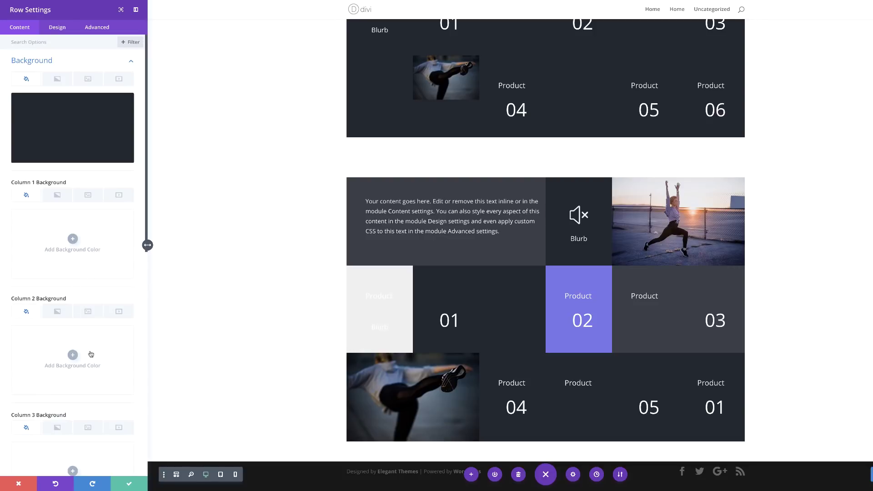
scroll(69, 353, "down", 5)
left_click(55, 310)
scroll(51, 323, "down", 4)
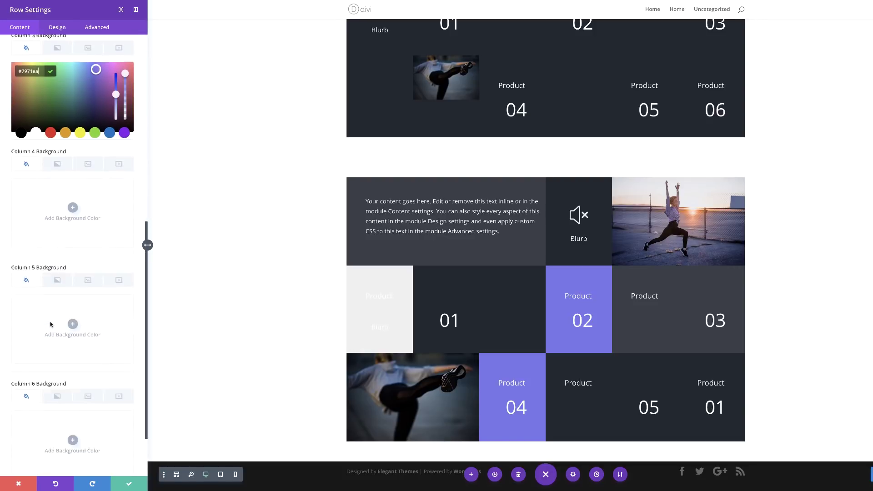
left_click(73, 437)
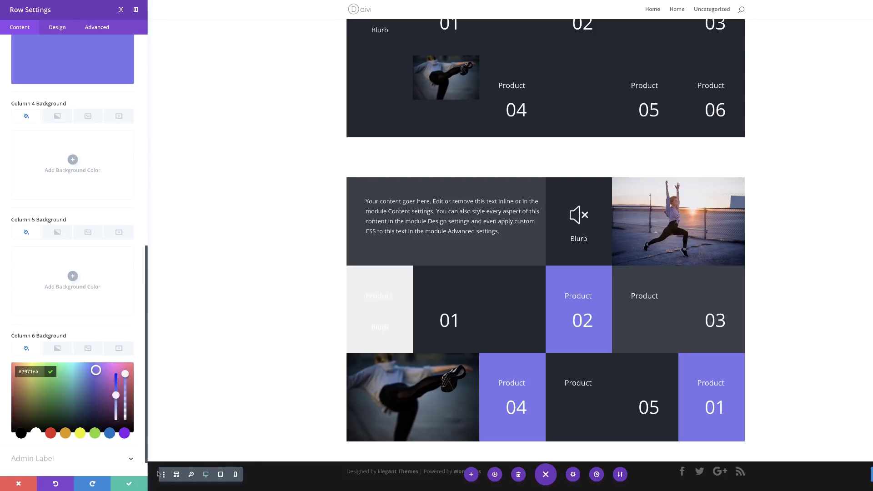
left_click(123, 484)
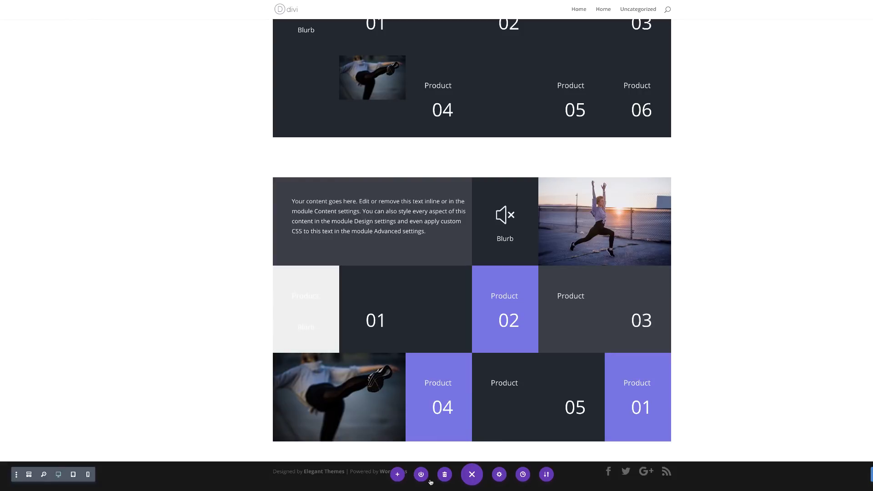
left_click(500, 475)
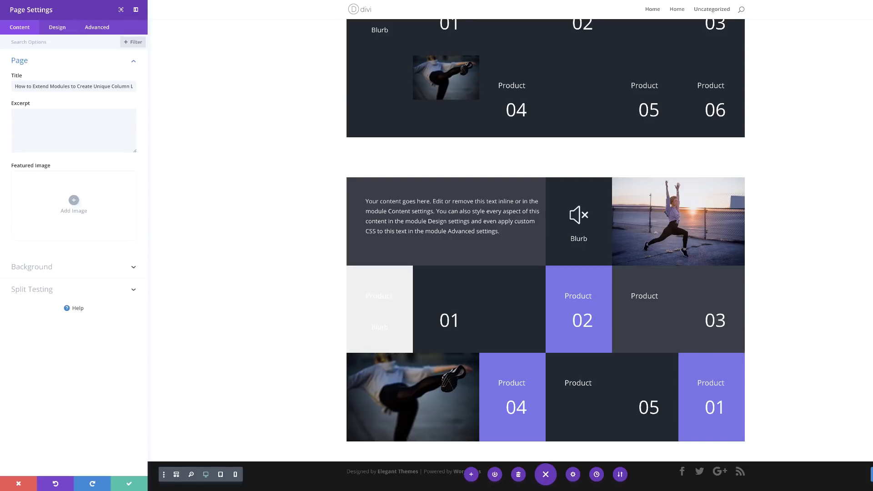
Add page Custom CSS zeroing .et_pb_module side margins on screens up to 479px, and save
left_click(98, 28)
left_click(40, 61)
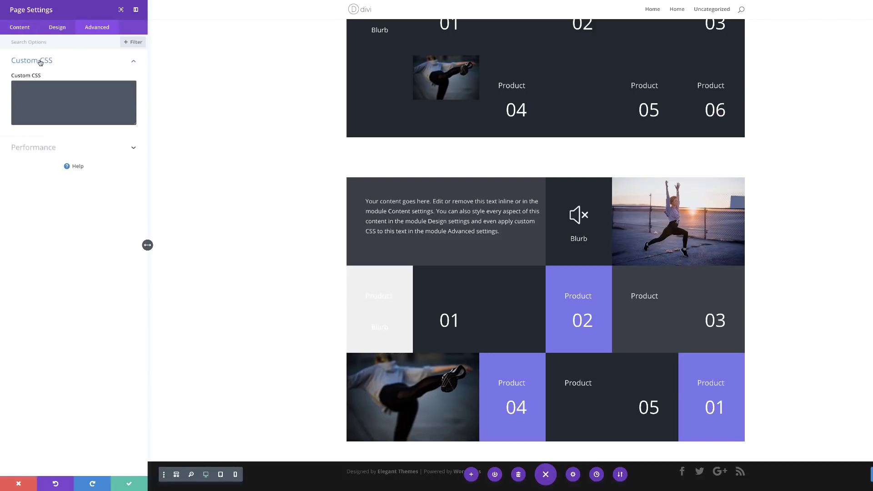
left_click(38, 89)
type("/** Fixes negative margins on smartphone**/  @media only screen and (max-width: 479px){ .et_pb_module {     margin-left: 0%!important;     margin-right: 0%!important; } }")
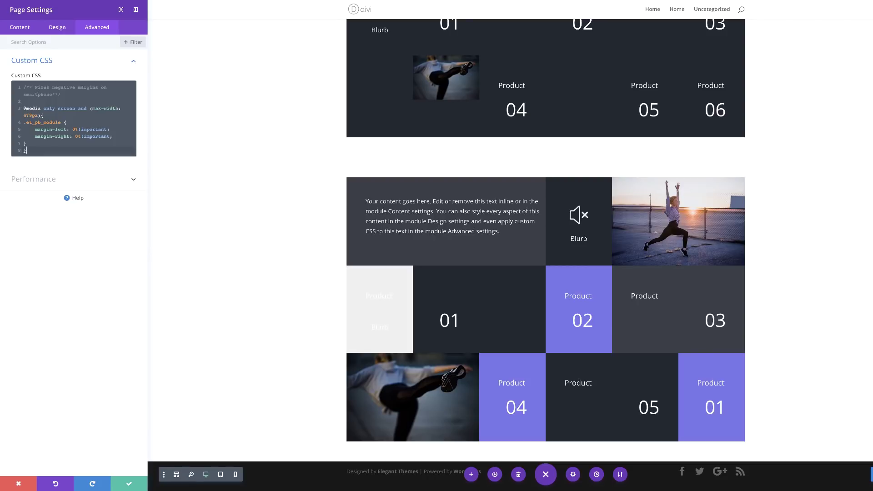
left_click(128, 485)
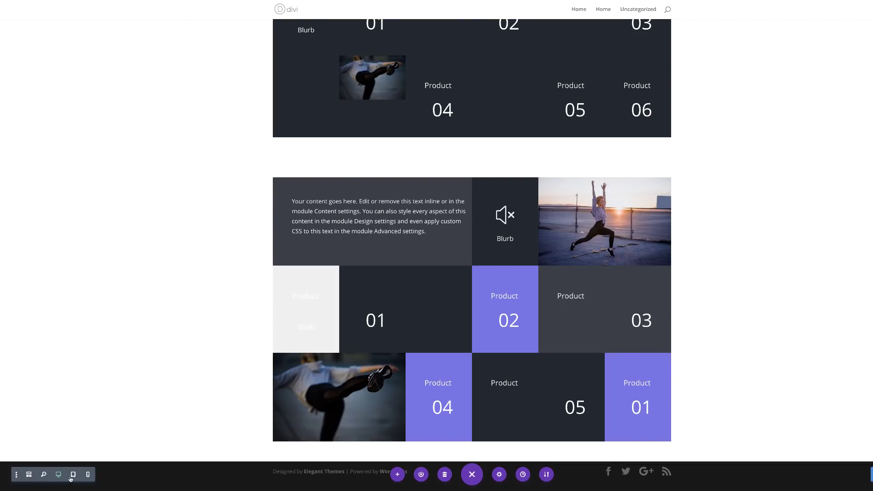
scroll(129, 314, "up", 4)
scroll(163, 319, "up", 1)
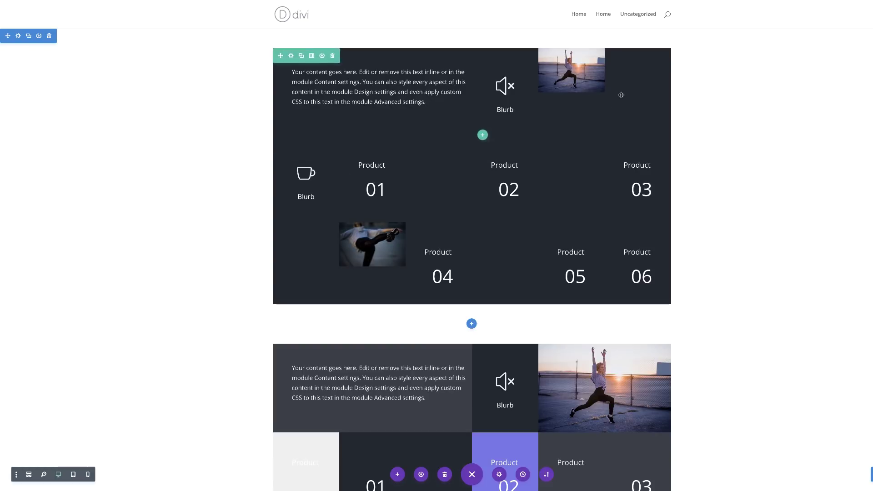
scroll(155, 355, "down", 4)
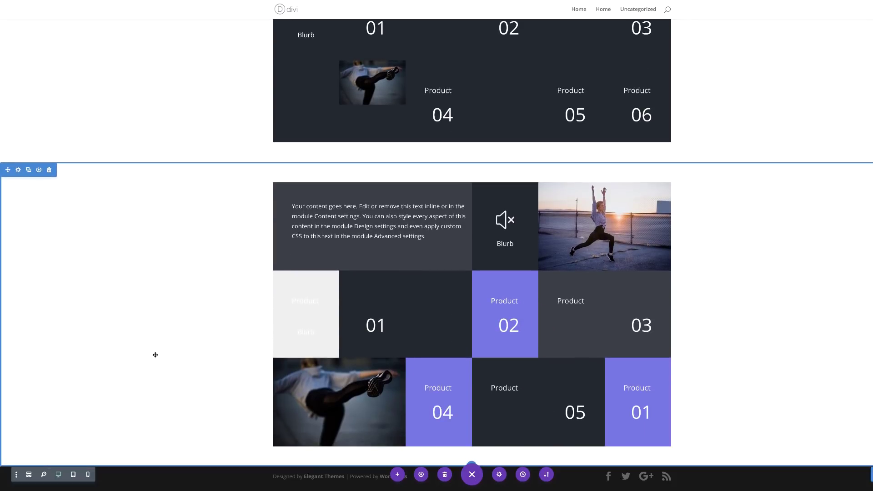